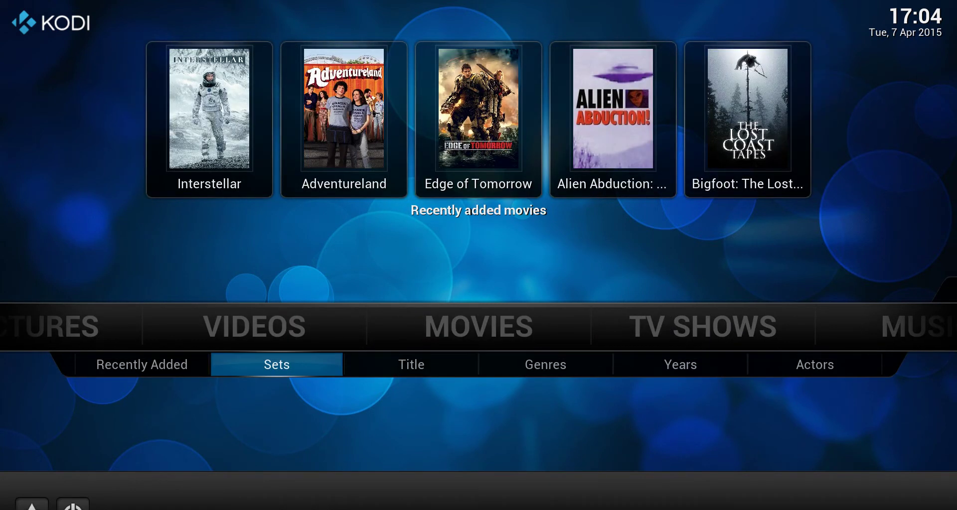
Move down the movie Sets list toward 300 Collection.
key(Down)
key(Down)
key(Down)
key(Down)
key(Down)
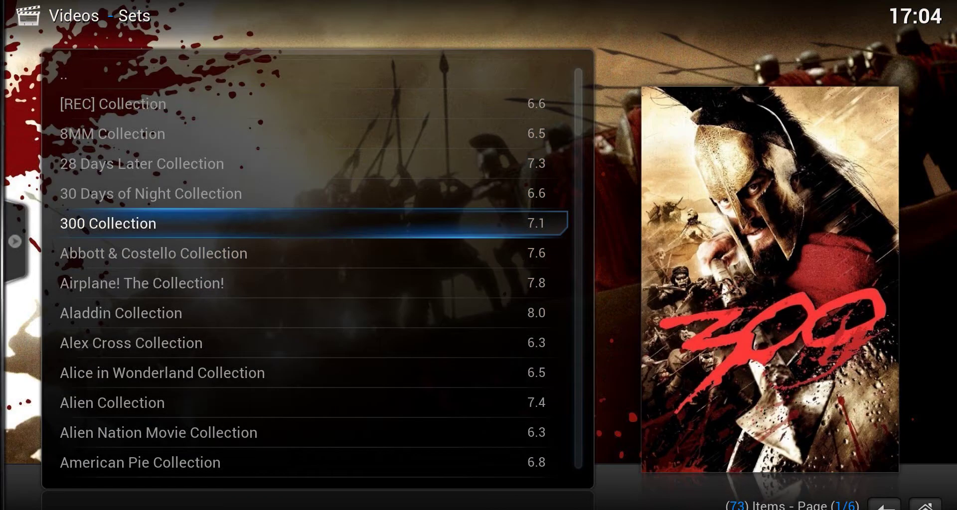
Open 300 Collection, look over 300 and 300: Rise of an Empire, and go back.
key(Up)
key(Up)
key(Down)
key(Down)
key(Return)
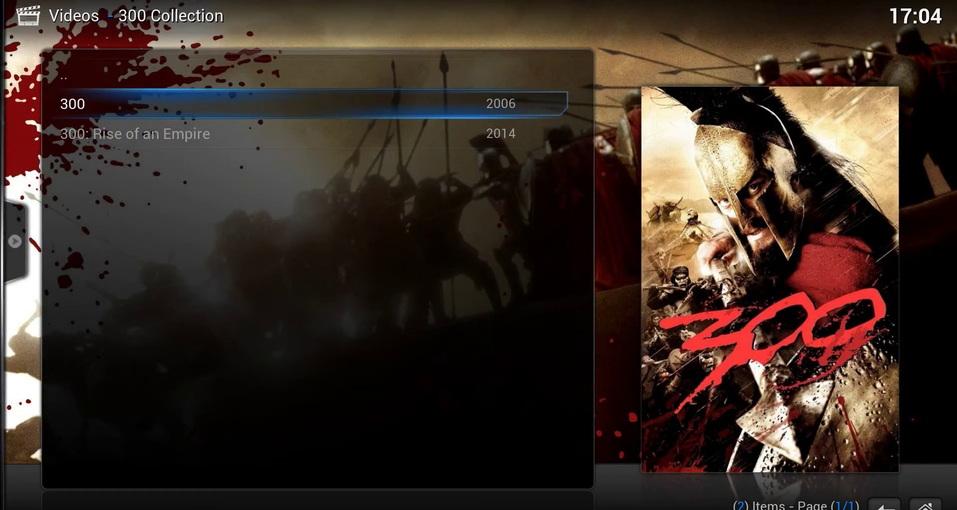
key(Down)
key(Up)
key(Down)
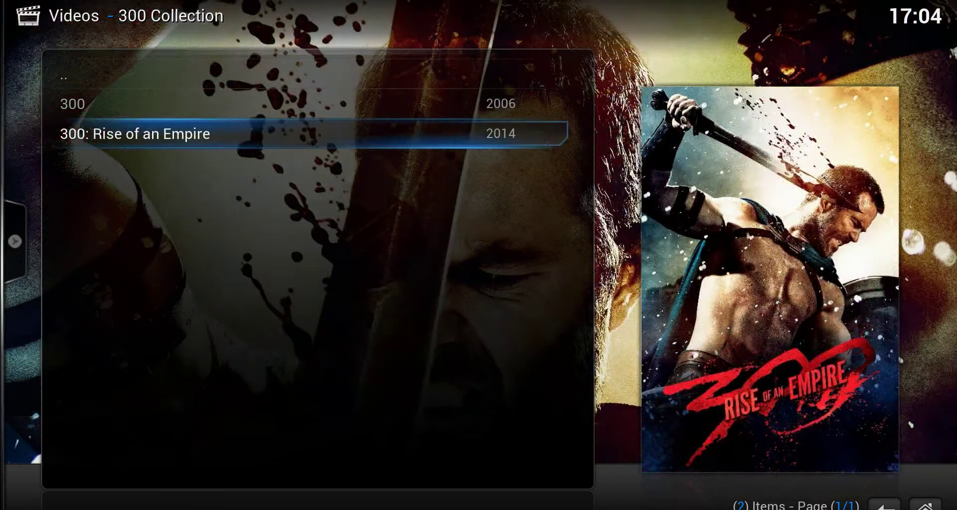
key(Down)
key(Return)
Open Alien Collection, browse its four Alien films, and return to the sets list.
key(Down)
key(Down)
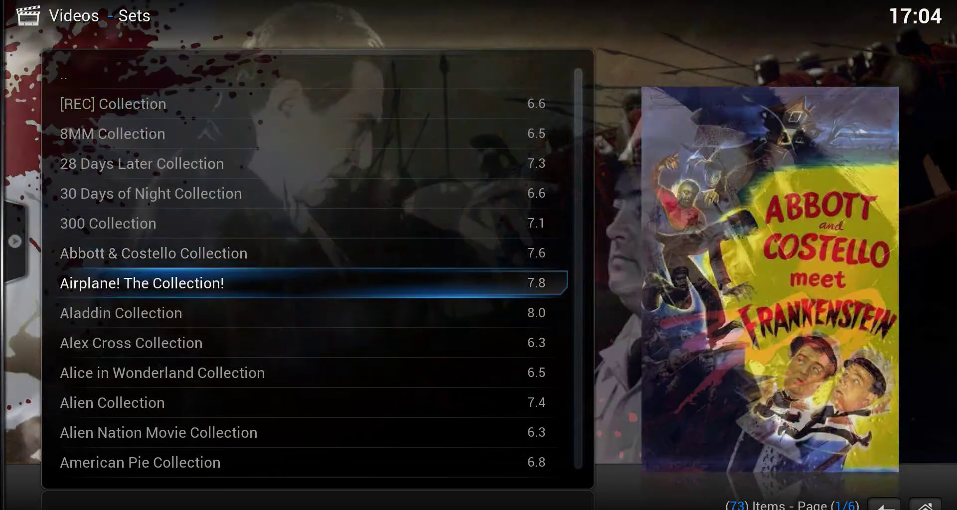
key(Down)
key(Down)
key(Down)
key(Down)
key(Return)
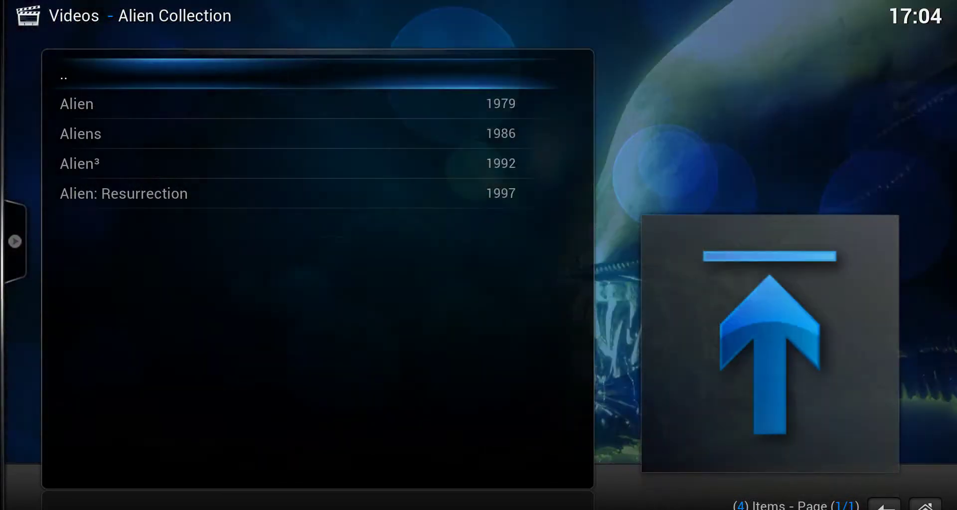
key(Down)
key(Down)
key(Down)
key(Down)
key(Up)
key(Up)
key(Up)
key(Up)
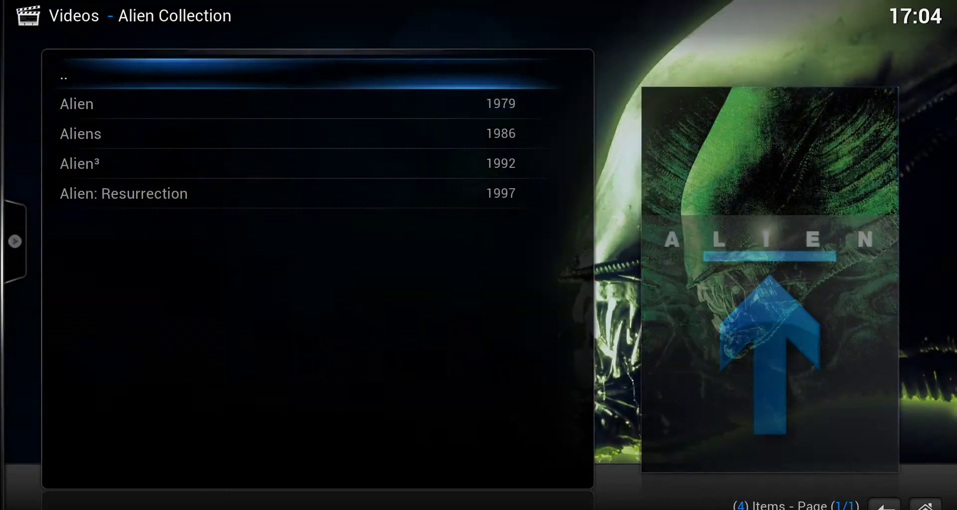
key(Return)
Peek into American Pie Collection, then leave the sets list for the home screen.
key(Down)
key(Down)
key(Down)
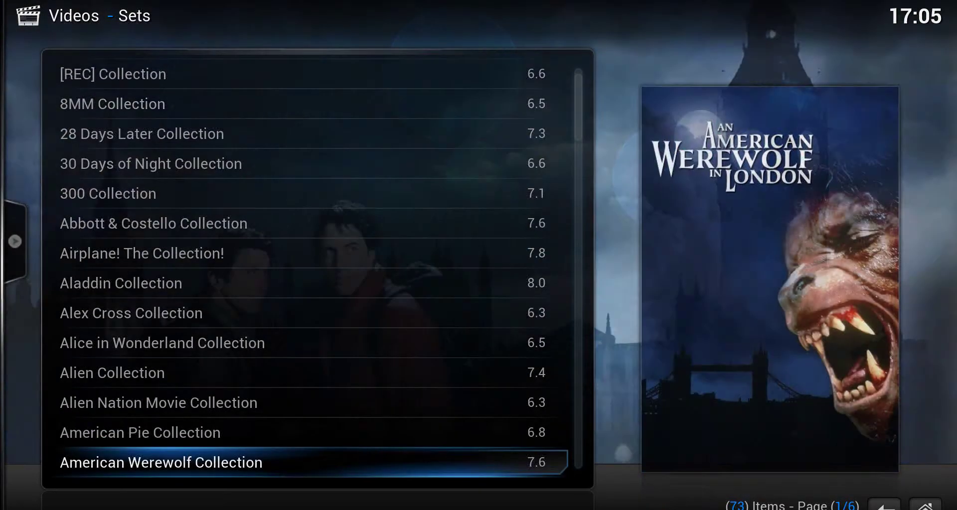
key(Up)
key(Return)
key(Return)
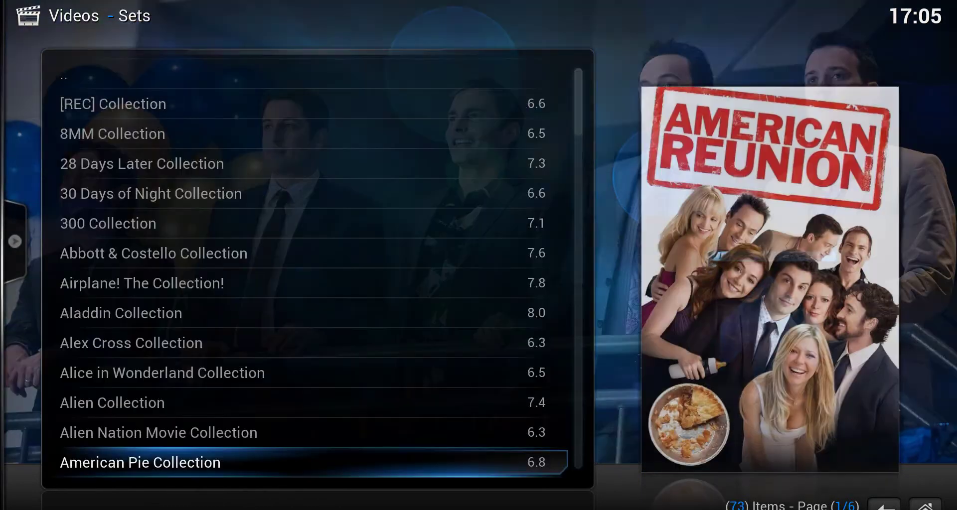
key(Down)
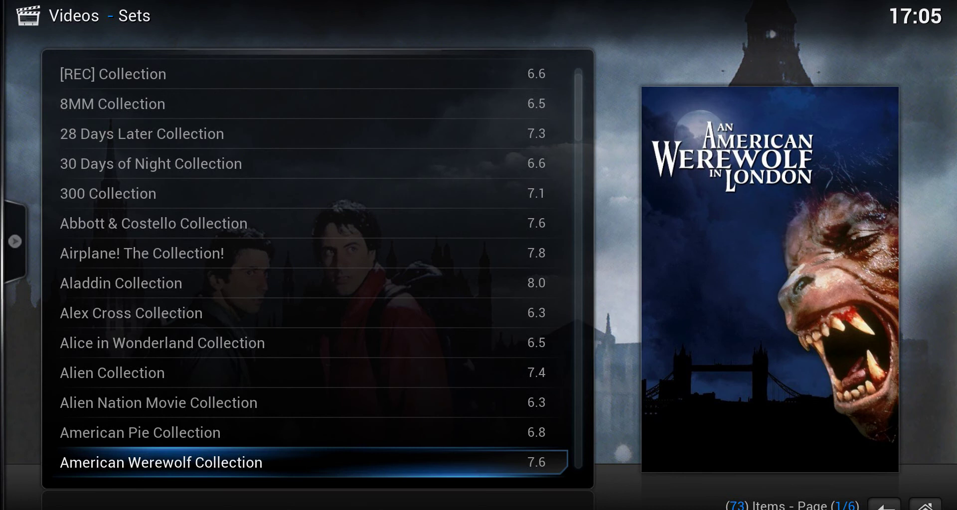
key(Up)
key(Up)
key(Up)
key(Up)
key(Up)
key(Up)
key(Up)
key(Up)
key(Up)
key(Up)
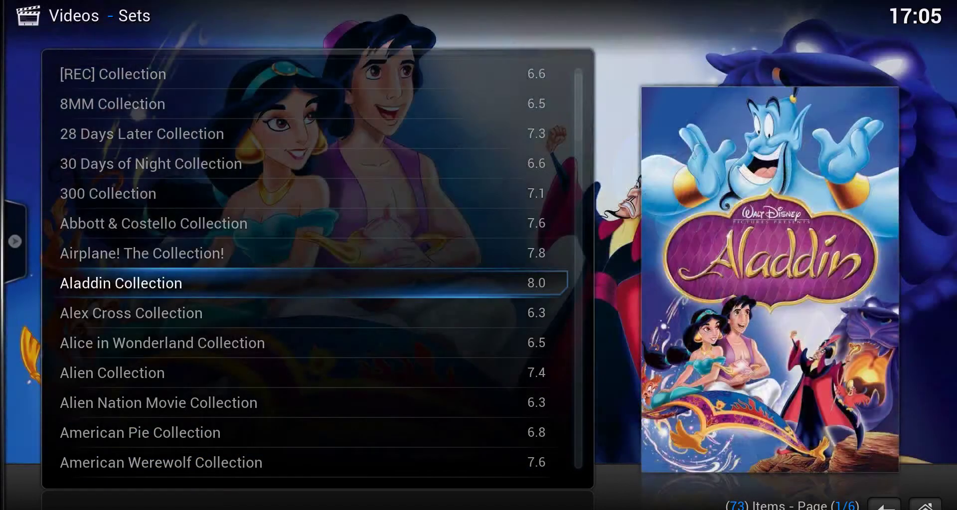
key(Up)
key(Up)
key(Up)
key(Up)
key(Up)
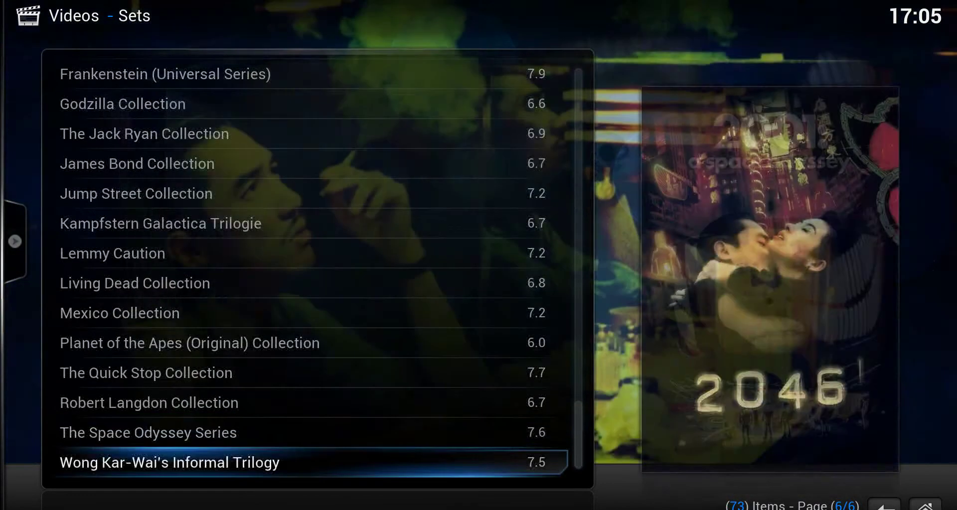
key(Down)
key(Return)
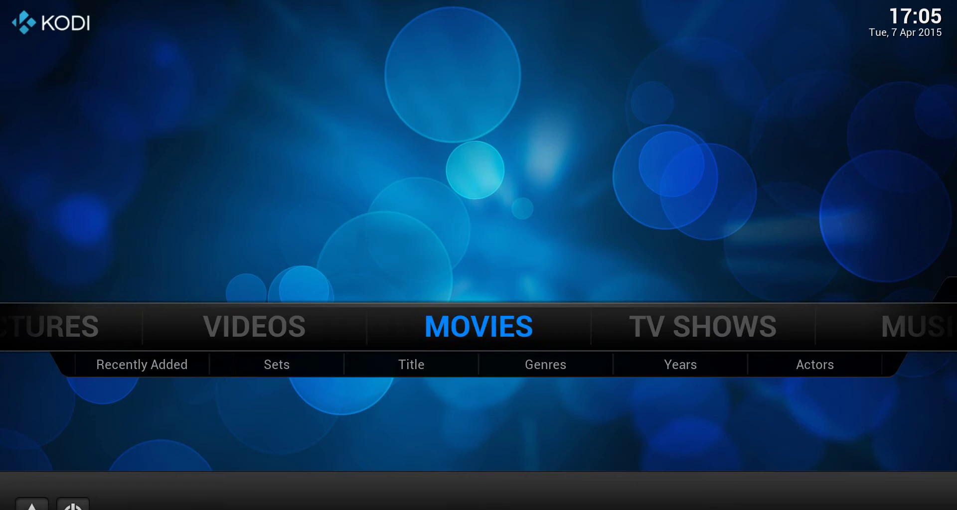
Reopen Sets through Videos > Library > Movies and bring up 300 Collection's context menu.
key(Down)
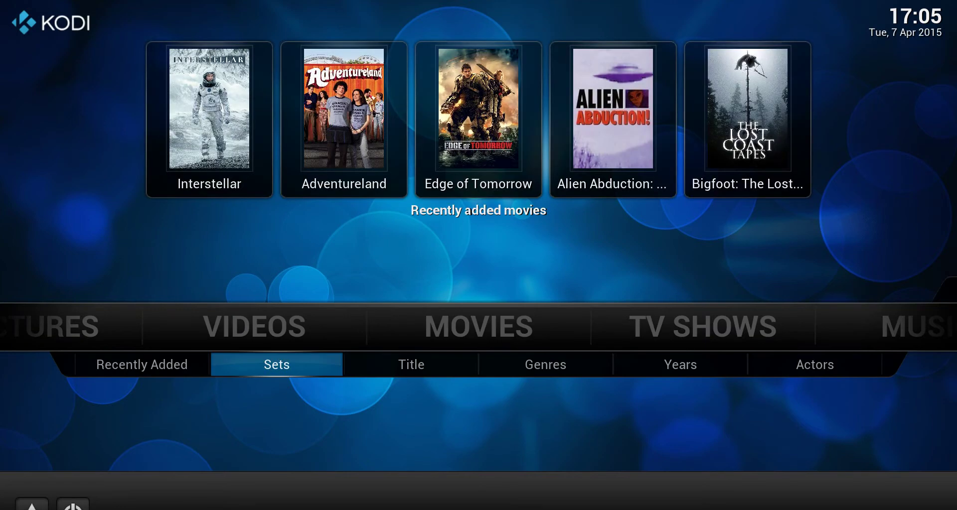
key(Up)
key(Left)
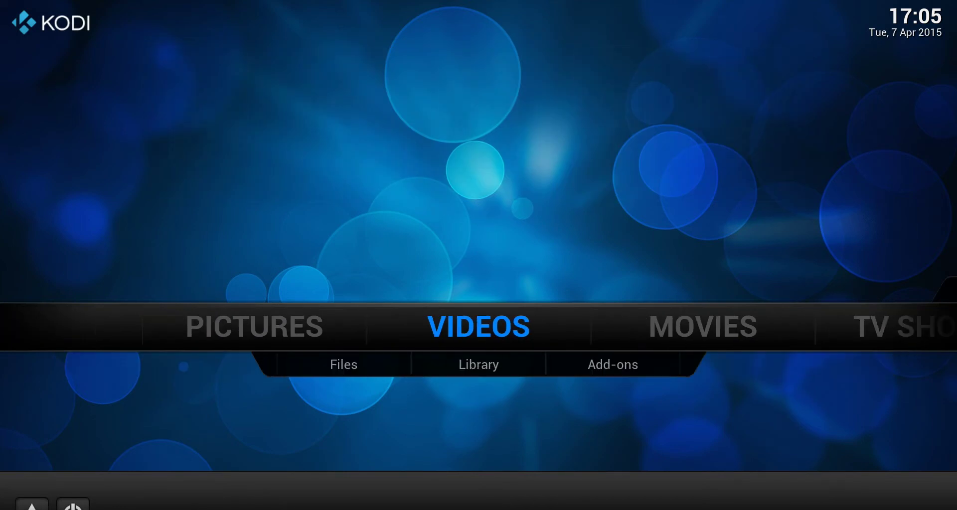
key(Return)
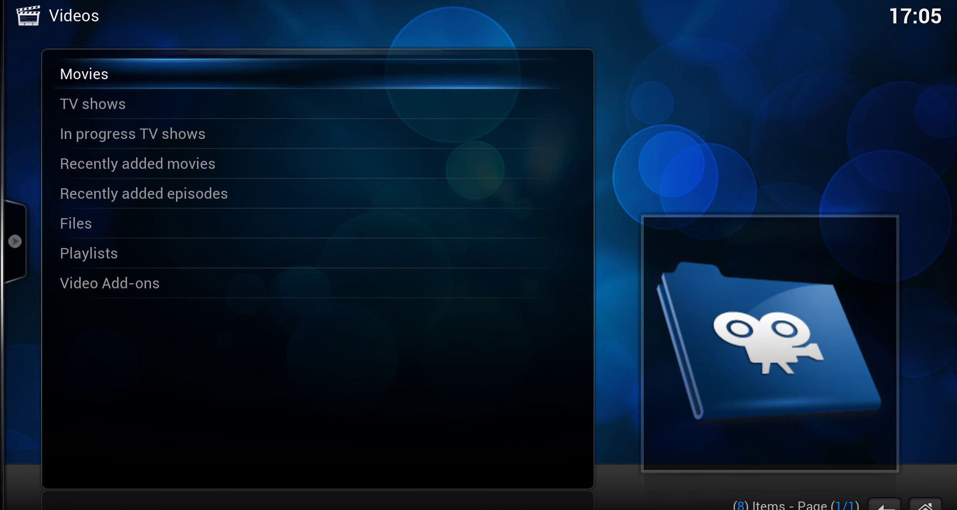
key(Return)
key(Up)
key(Up)
key(Up)
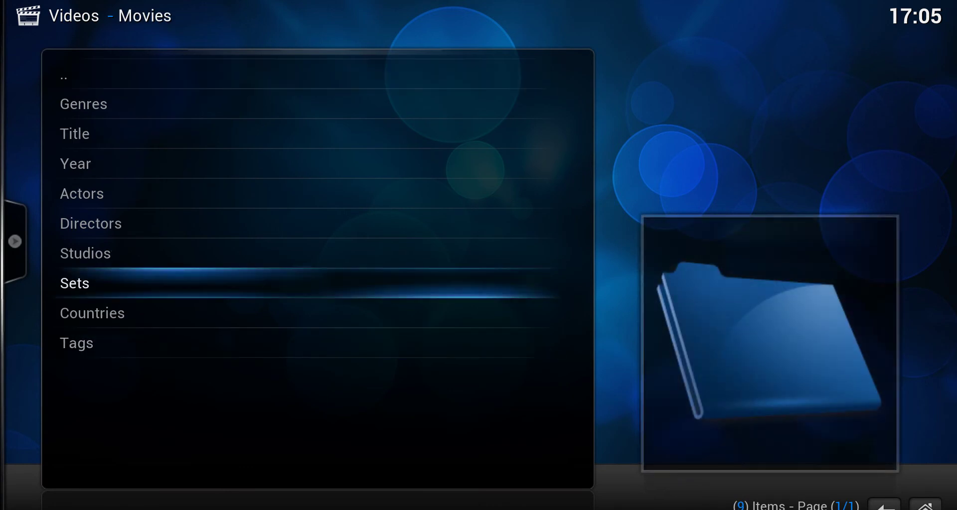
key(Return)
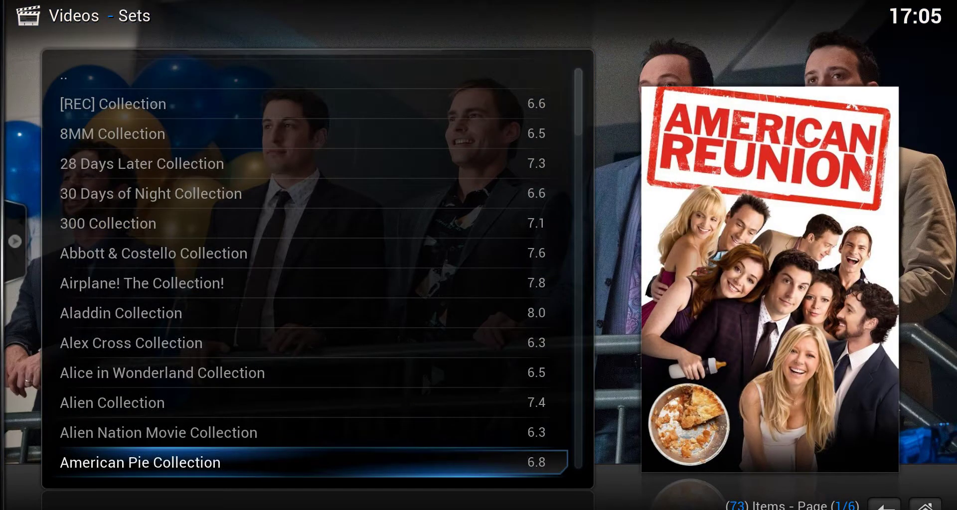
key(Up)
key(Up)
key(Up)
key(Up)
key(Up)
key(Up)
key(Up)
key(Up)
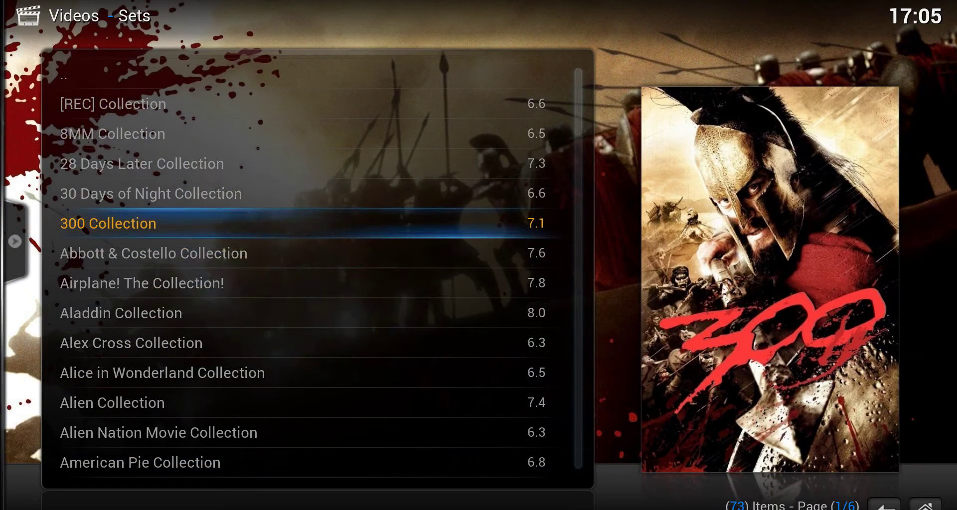
key(c)
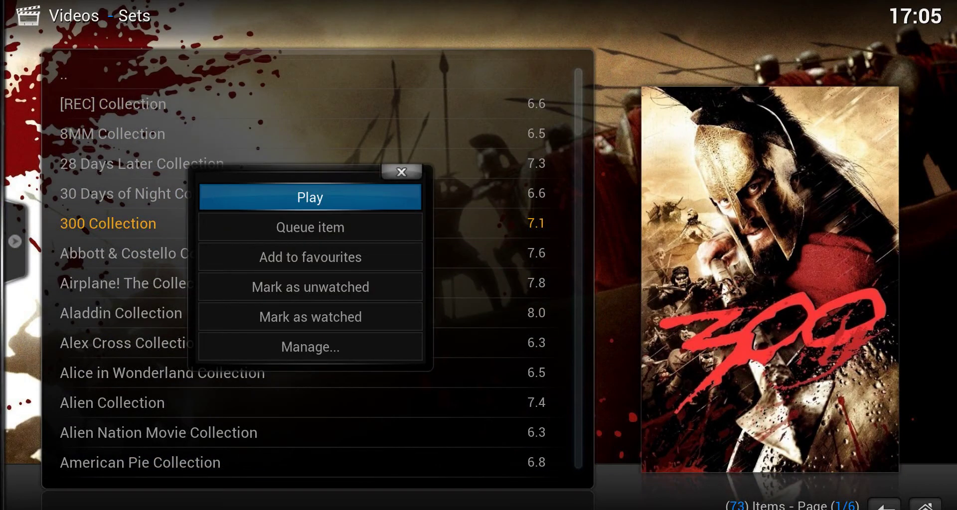
Open Manage movie set for 300 Collection.
key(Up)
key(Return)
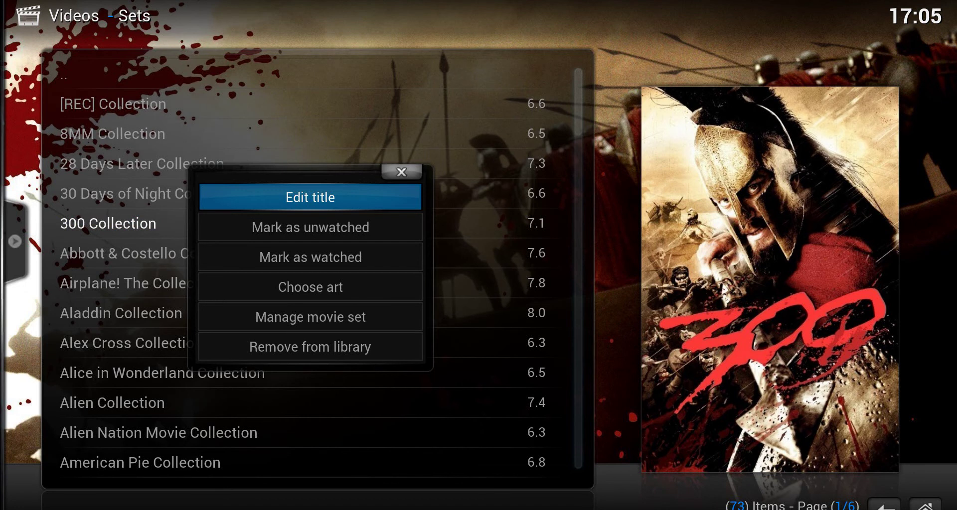
key(Up)
key(Up)
key(Return)
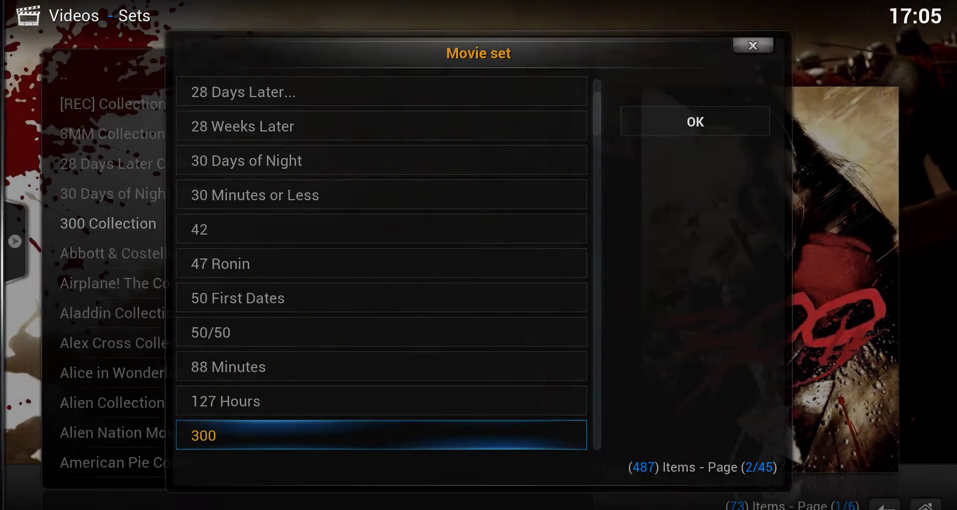
Tick 1408 and 2001: A Space Odyssey in the movie list and confirm with OK.
key(Down)
key(Down)
key(Down)
key(Down)
key(Down)
key(Down)
key(Down)
key(Down)
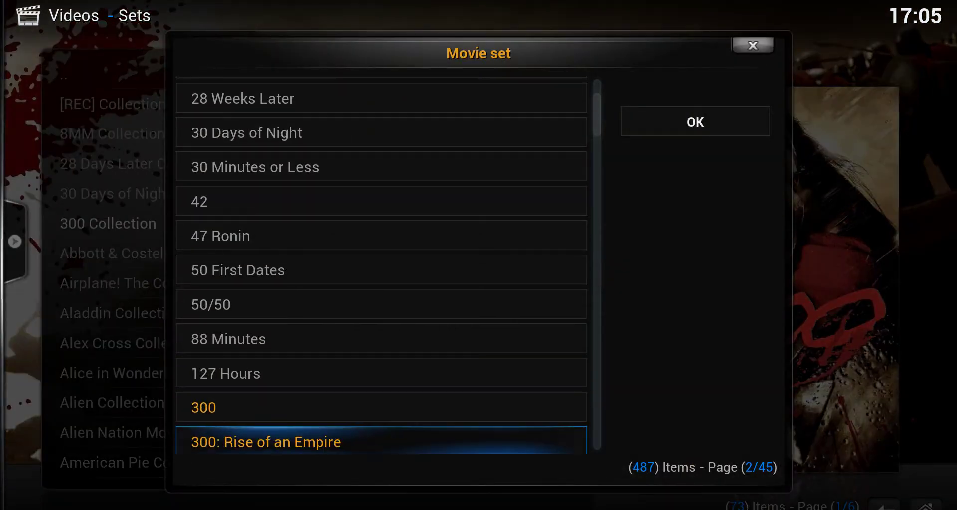
key(Up)
key(Up)
key(Up)
key(Up)
key(Up)
key(Up)
key(Up)
key(Up)
key(Up)
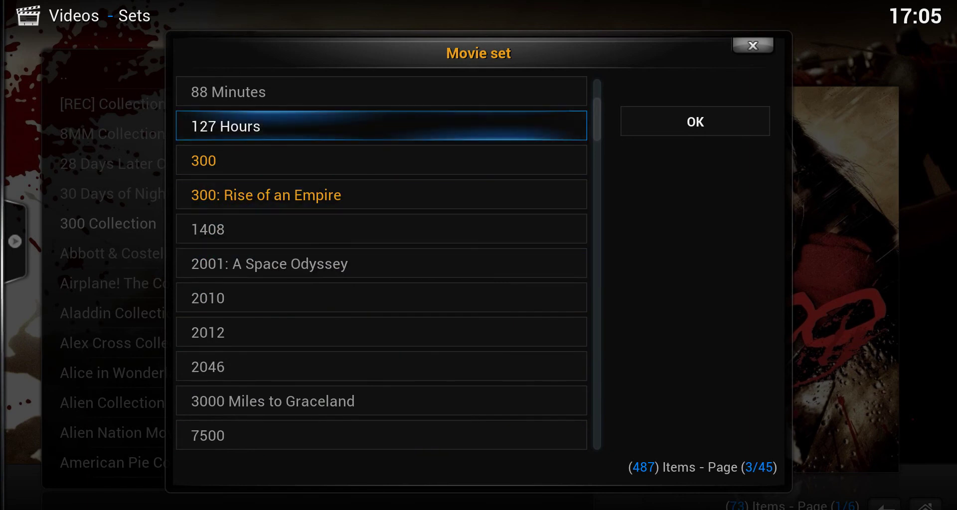
key(Down)
key(Up)
key(Up)
key(Up)
key(Up)
key(Up)
key(Up)
key(Up)
key(Down)
key(Down)
key(Down)
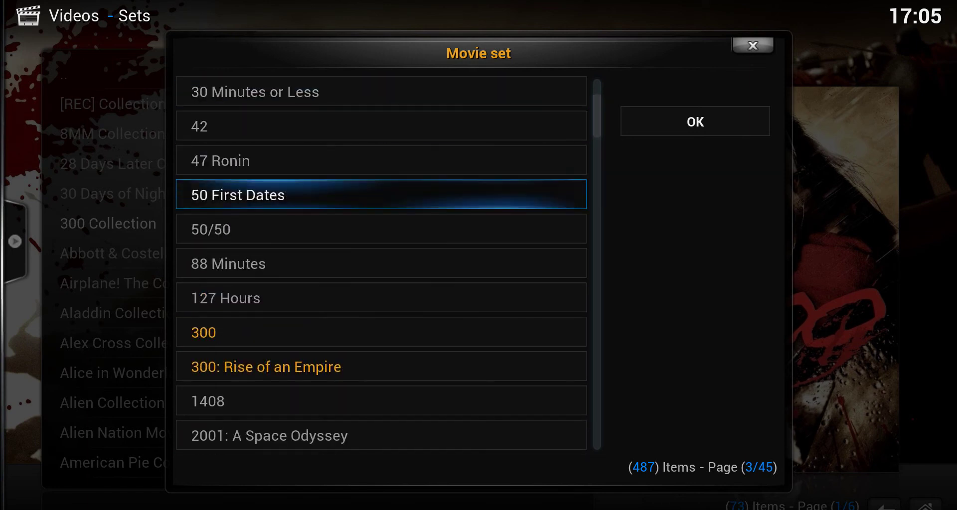
key(Down)
key(Down)
key(Down)
key(Down)
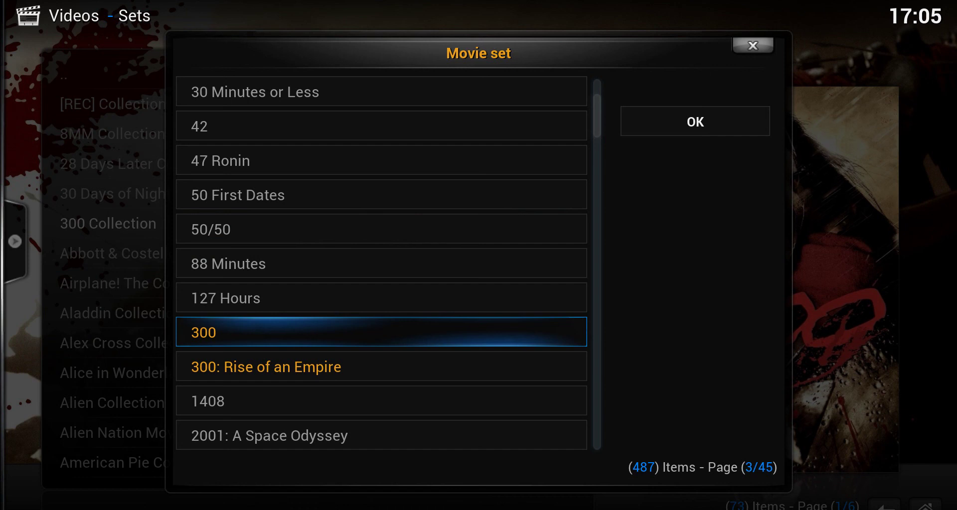
key(Down)
key(Down)
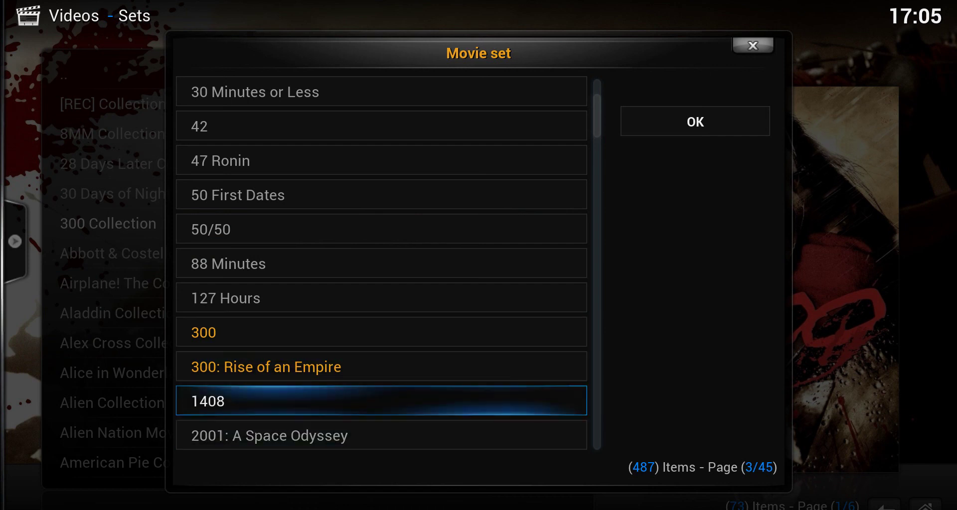
key(Down)
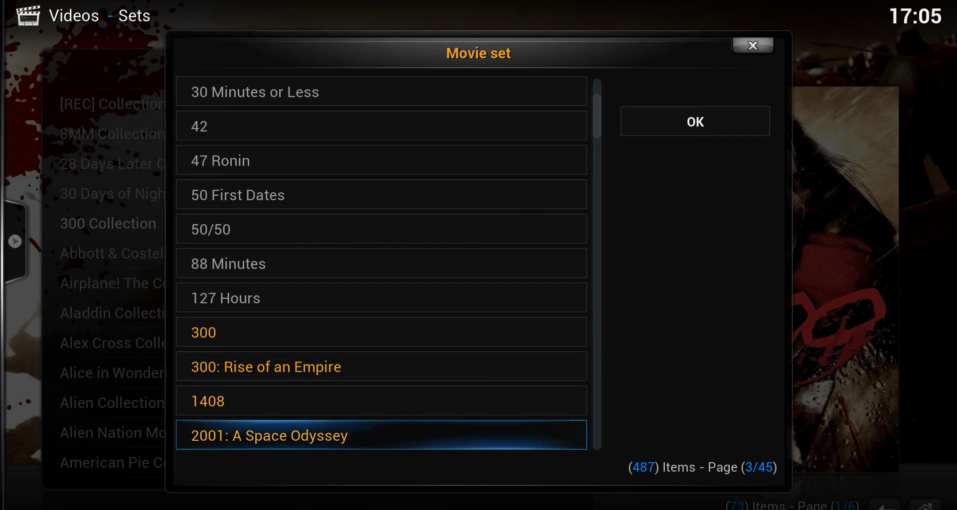
key(Return)
key(Down)
key(Down)
key(Down)
key(Right)
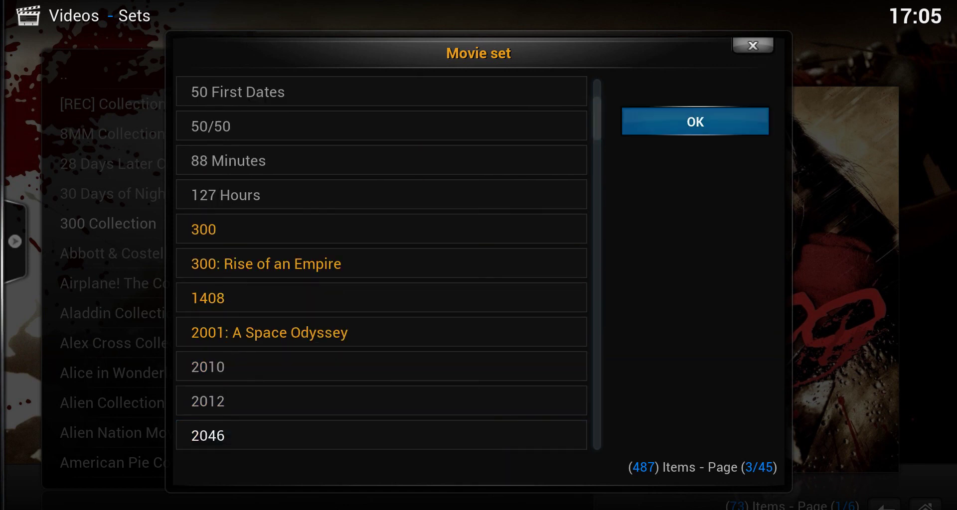
key(Return)
key(Return)
key(Down)
key(Down)
key(Down)
key(Down)
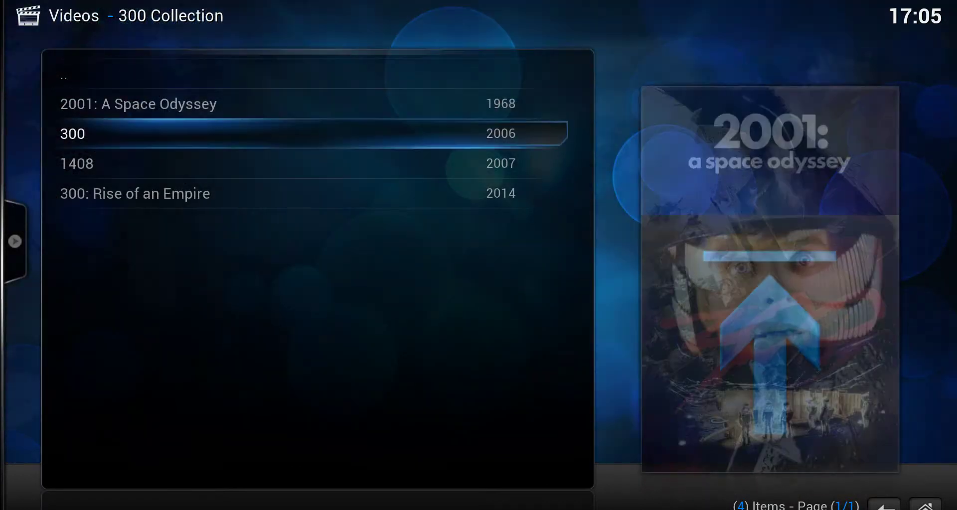
Return from the 300 Collection to the Sets list.
key(Up)
key(Up)
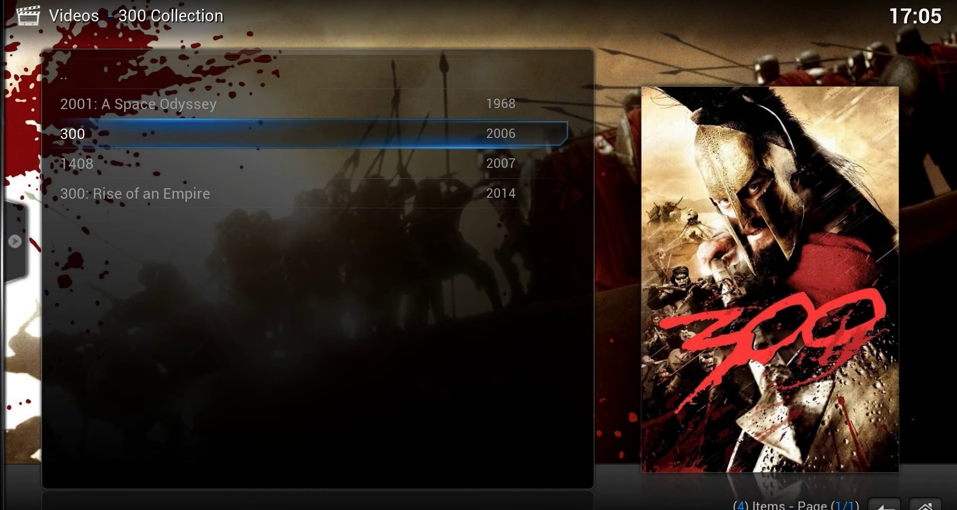
key(Up)
key(Up)
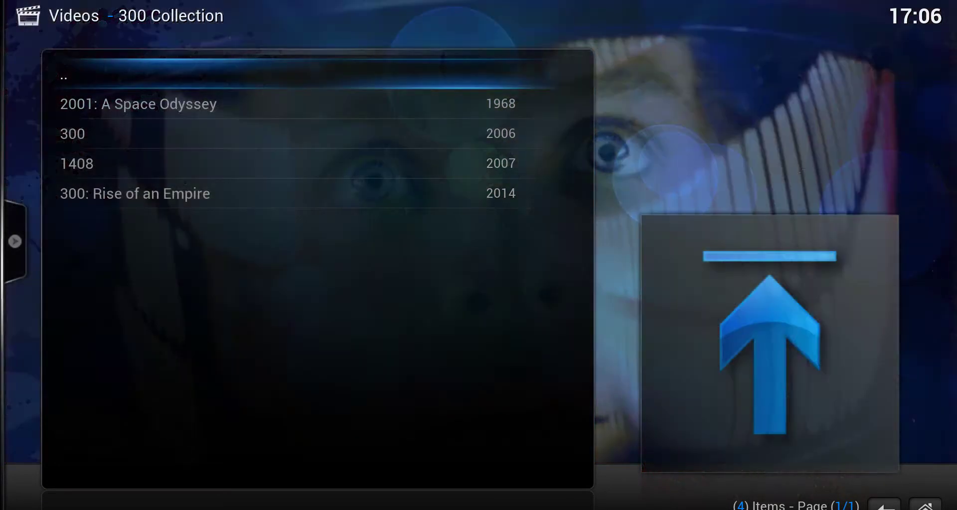
key(Return)
Untick 1408 and 2001: A Space Odyssey in 300 Collection's Manage movie set and confirm.
key(c)
key(Up)
key(Return)
key(Up)
key(Up)
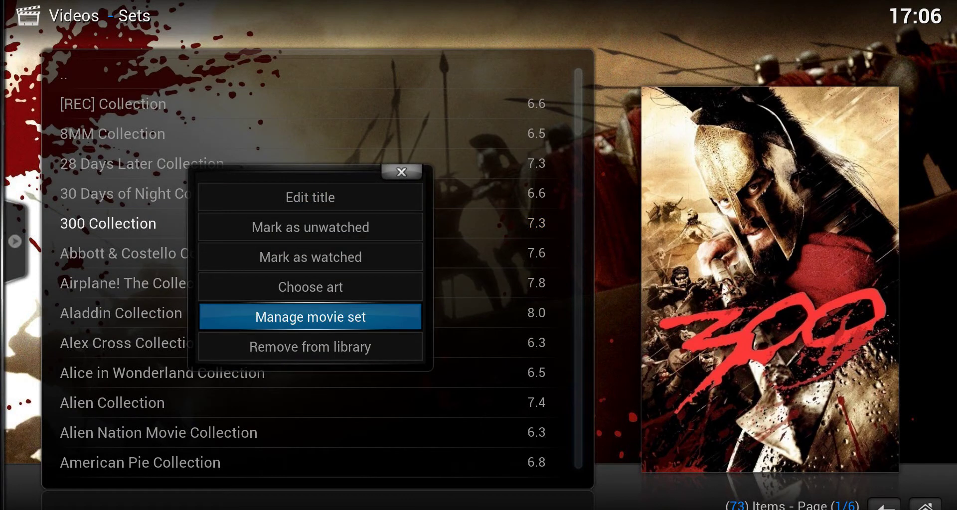
key(Return)
key(Down)
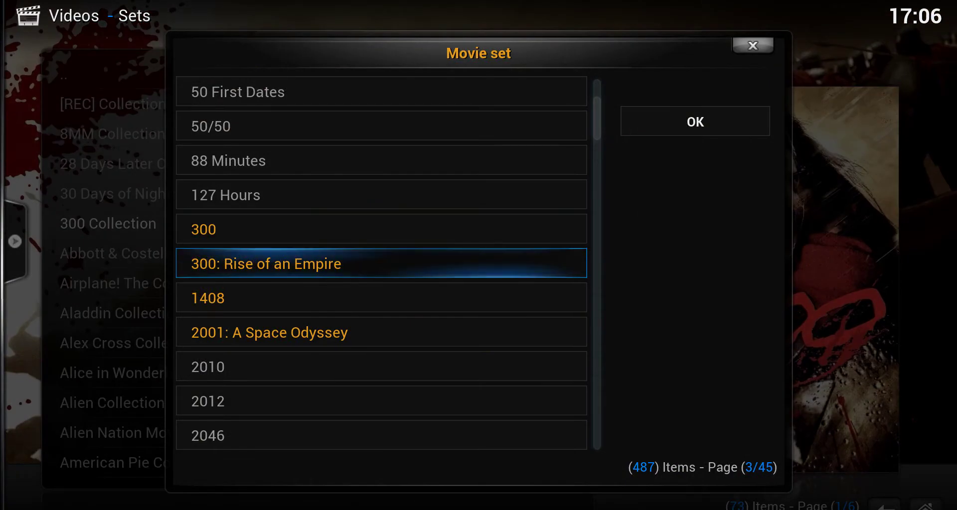
key(Down)
key(Return)
key(Down)
key(Return)
key(Right)
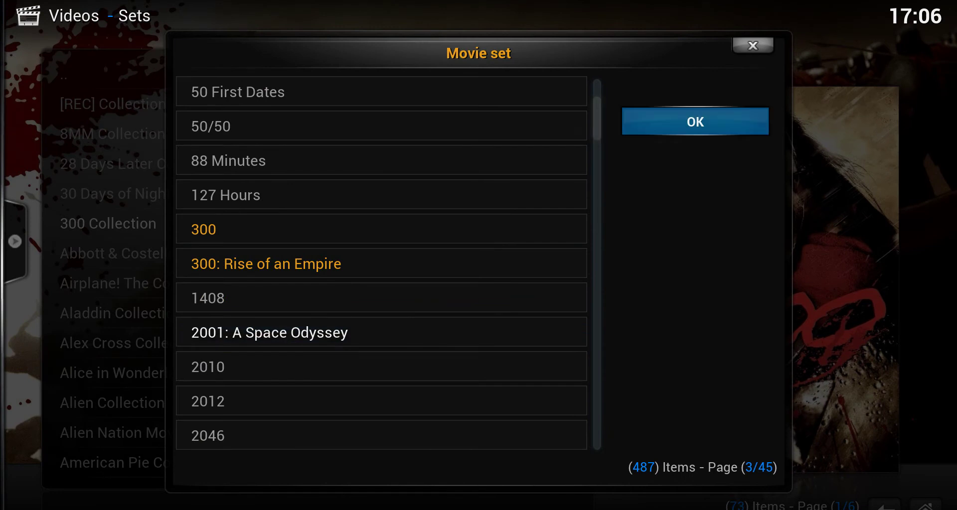
key(Return)
Check that 300 Collection holds only its two films, then return to Sets.
key(Return)
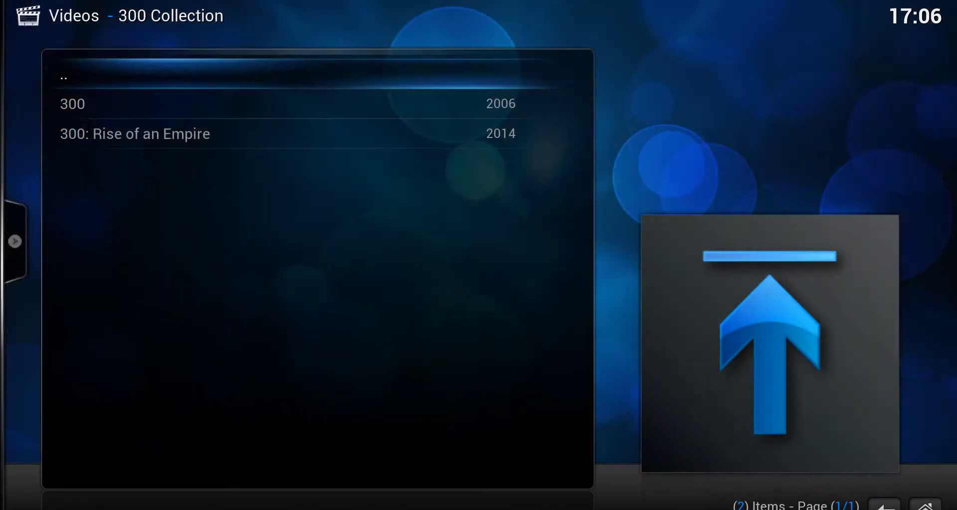
key(Down)
key(Down)
key(Up)
key(Up)
key(Return)
key(Up)
key(Up)
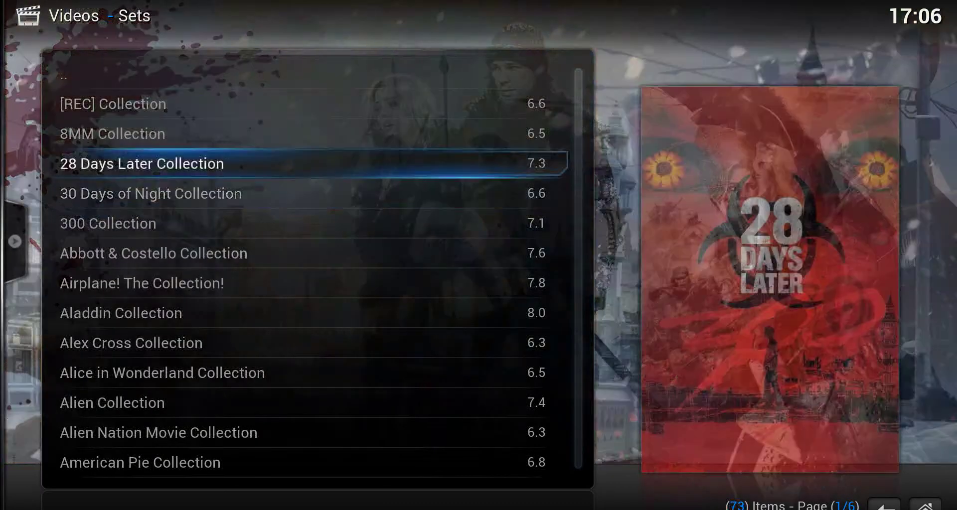
Open the movie Title list and highlight 12 Angry Men.
key(Up)
key(Up)
key(Up)
key(Return)
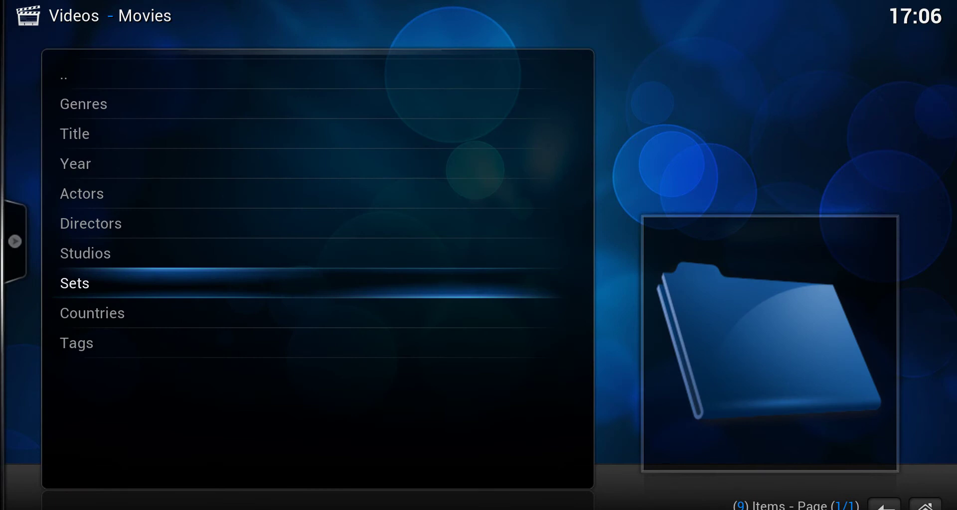
key(Up)
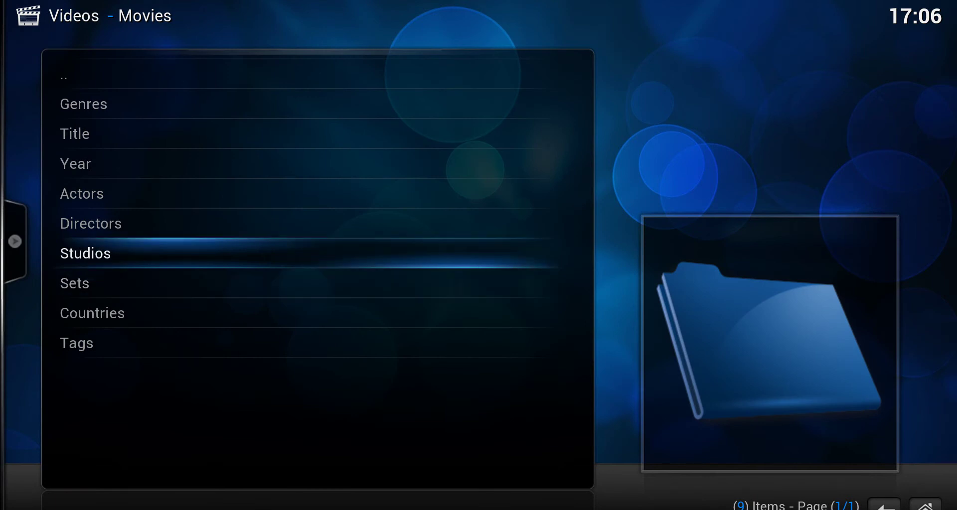
key(Down)
key(Up)
key(Up)
key(Up)
key(Up)
key(Up)
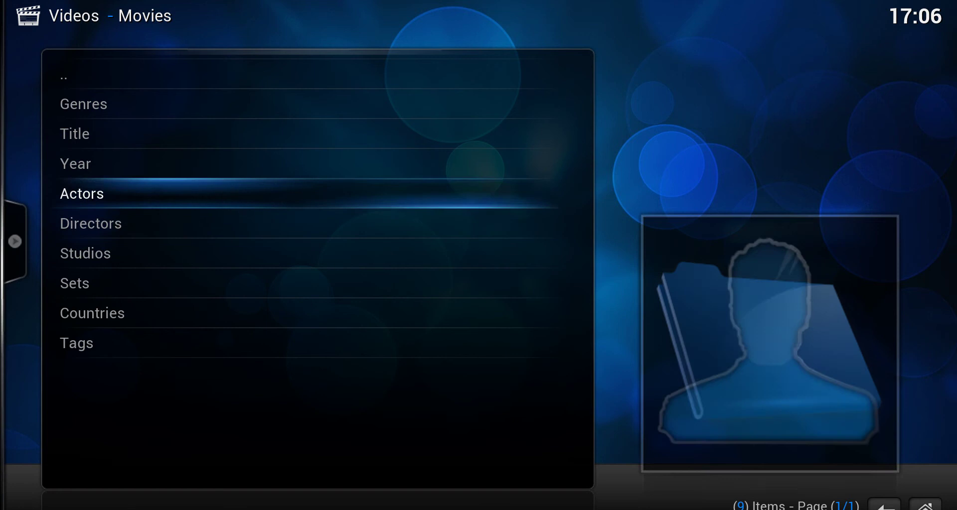
key(Return)
key(Down)
key(Down)
key(Down)
key(Down)
key(Down)
key(Down)
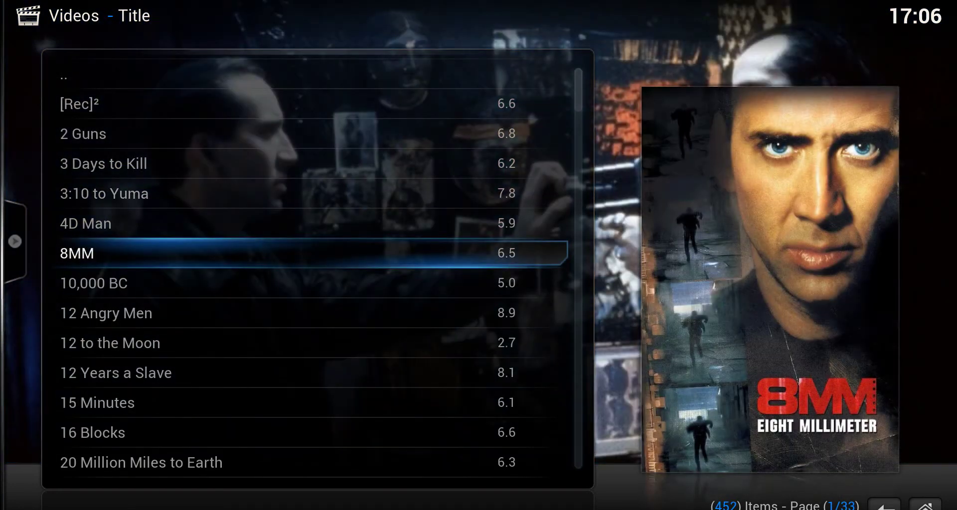
key(Down)
key(Down)
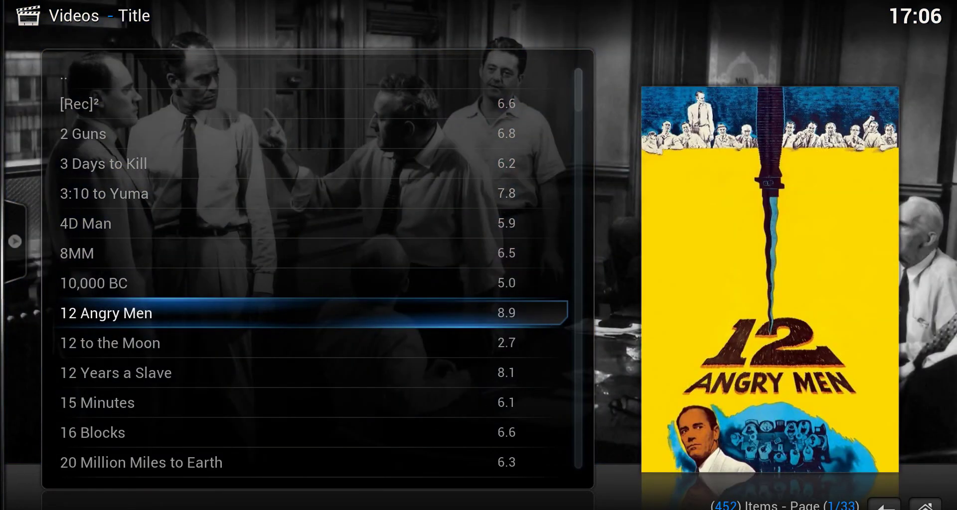
Add 12 Angry Men to a new movie set named 'test set'.
key(c)
key(Up)
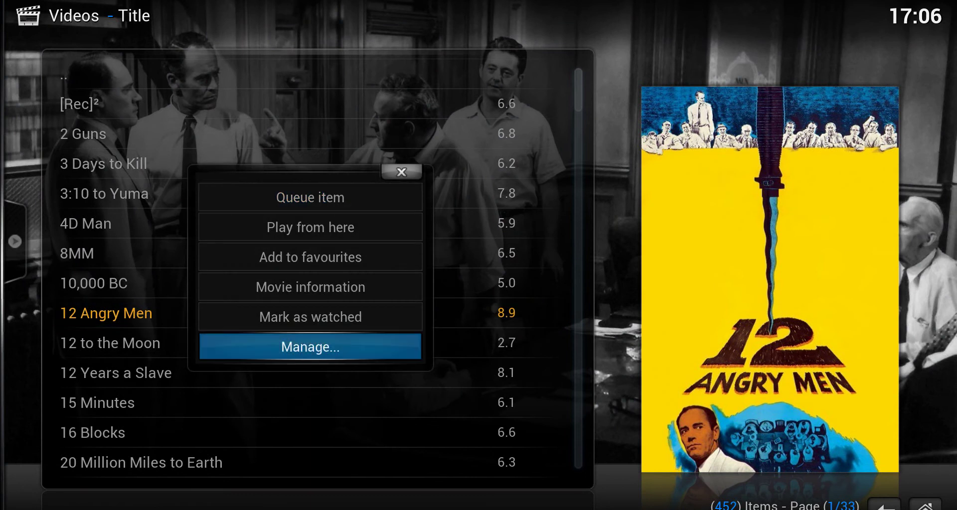
key(Return)
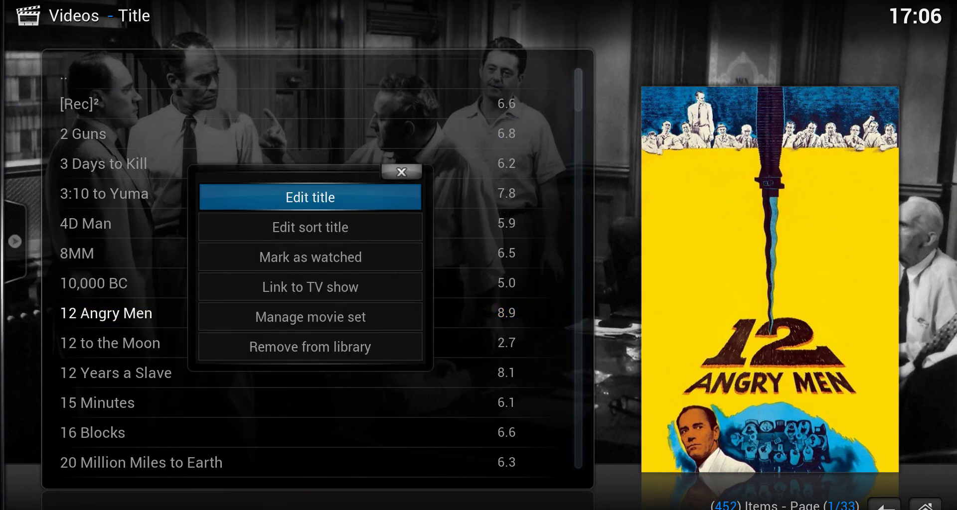
key(Up)
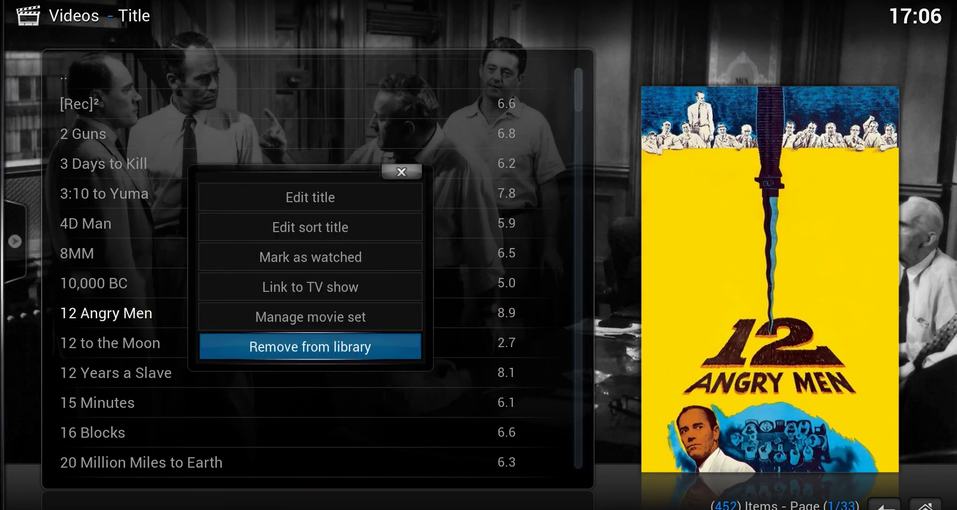
key(Up)
key(Return)
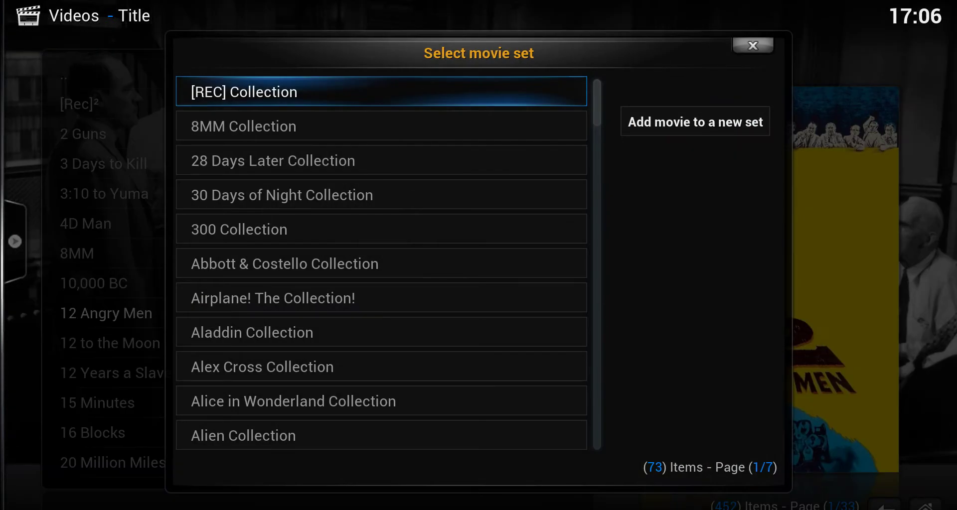
key(Right)
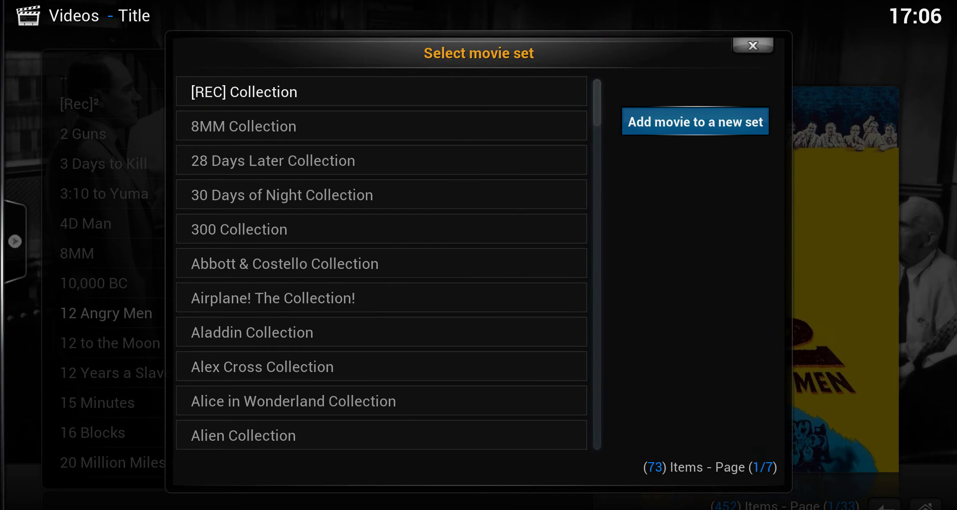
key(Return)
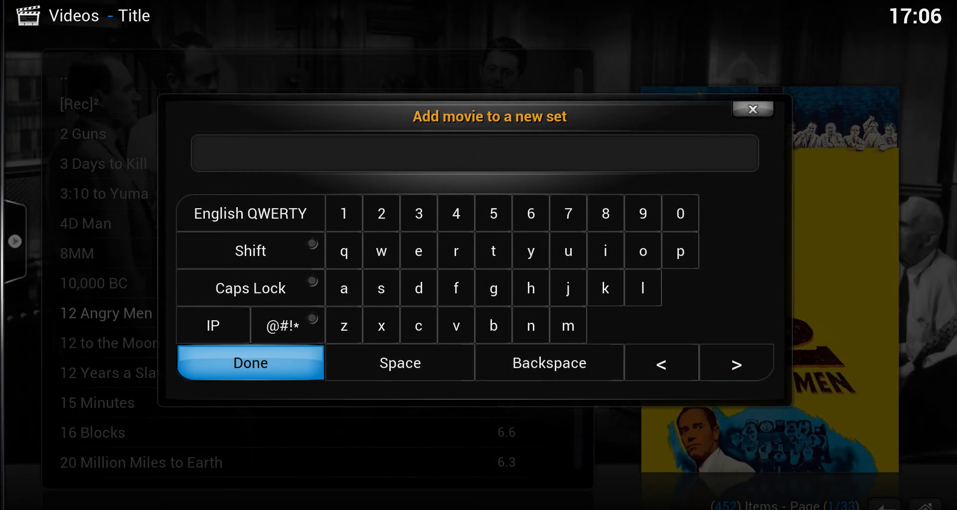
text(test set)
key(Return)
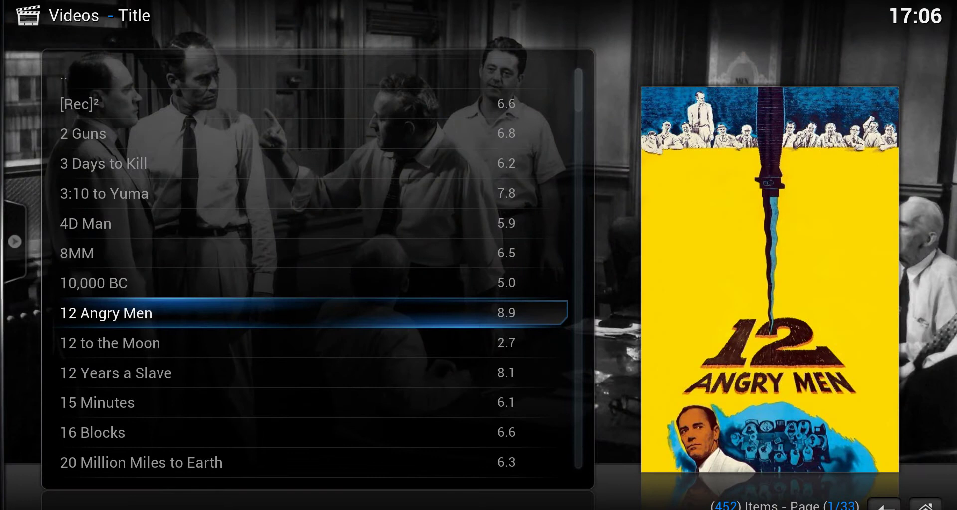
key(Down)
Put 12 to the Moon into test set via Manage movie set.
key(Up)
key(Down)
key(c)
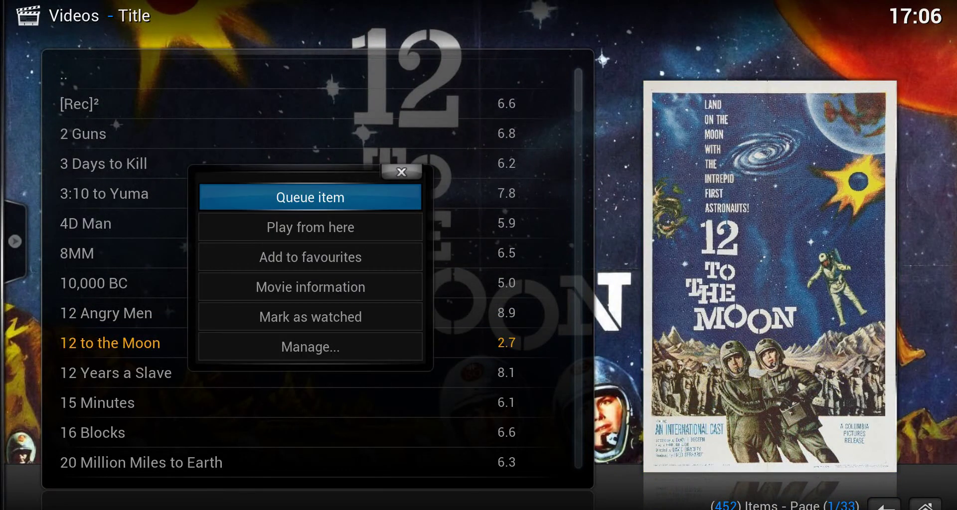
key(Up)
key(Return)
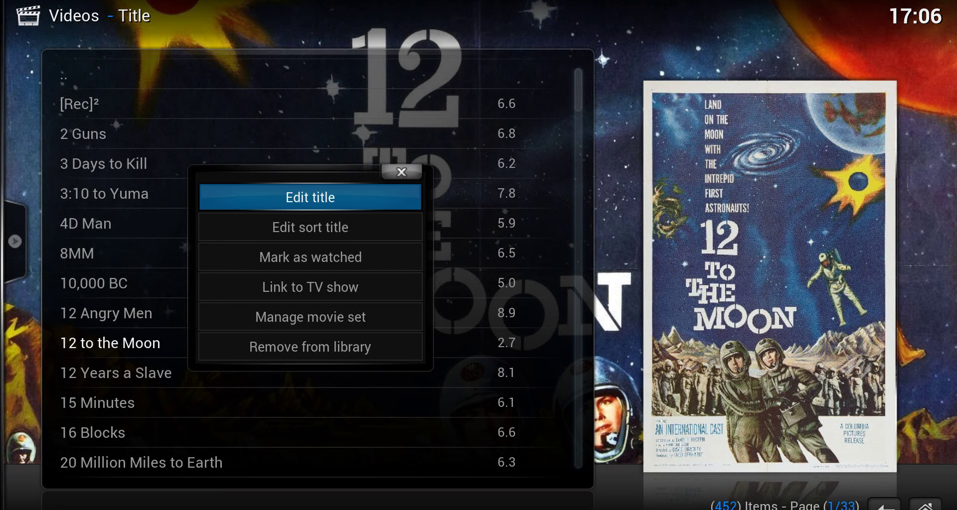
key(Up)
key(Up)
key(Return)
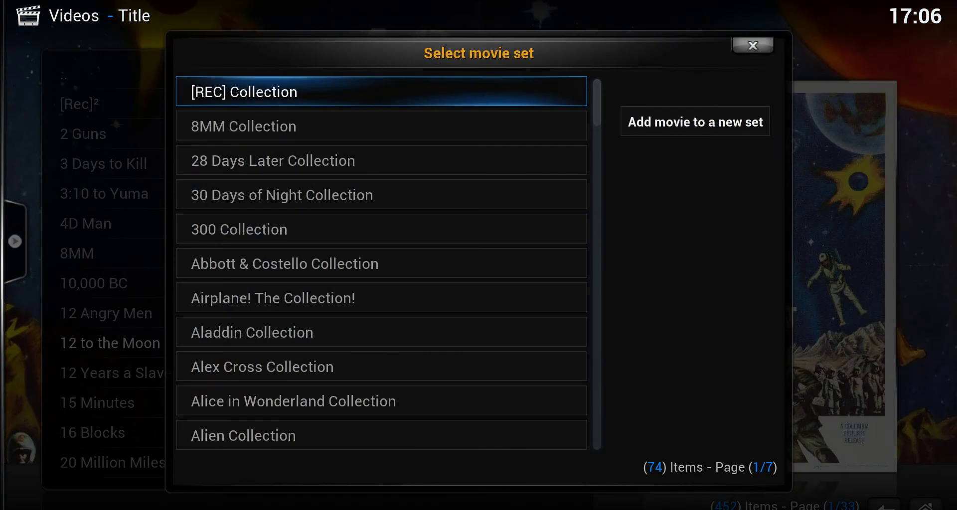
key(Up)
key(Up)
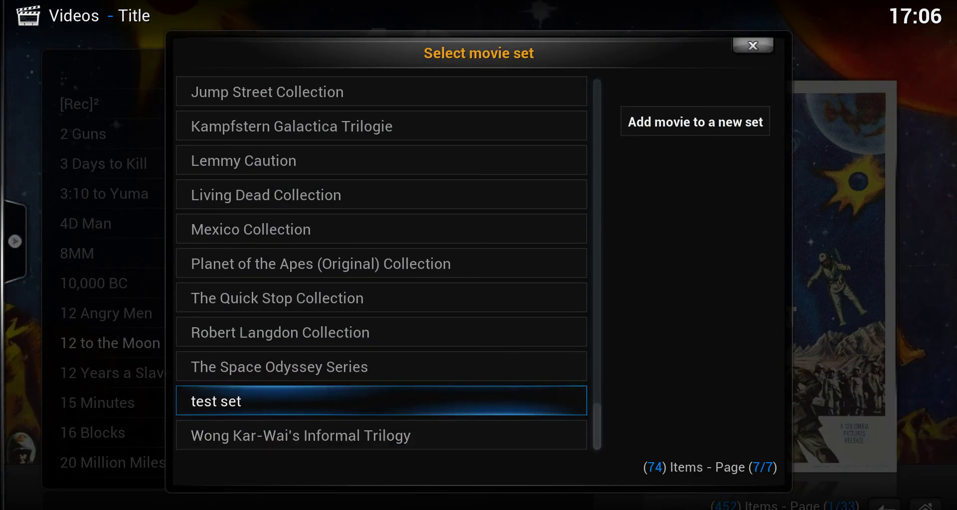
key(Return)
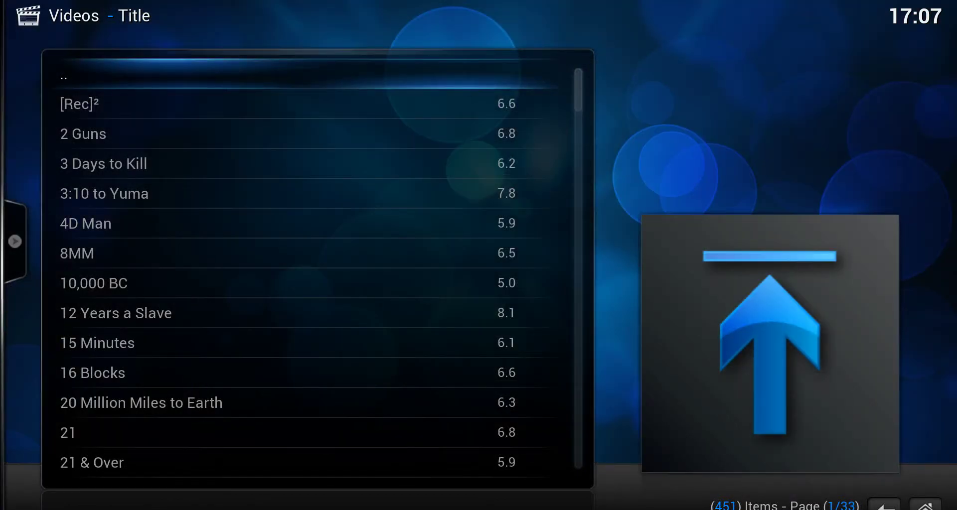
Also add Wo hu cang long to test set.
key(Down)
key(Down)
key(Up)
key(Up)
key(Up)
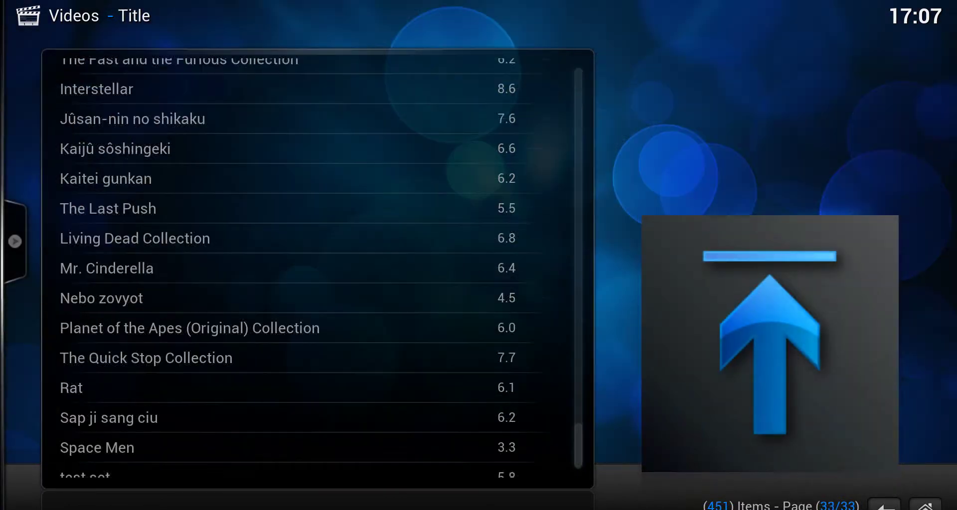
key(c)
key(Up)
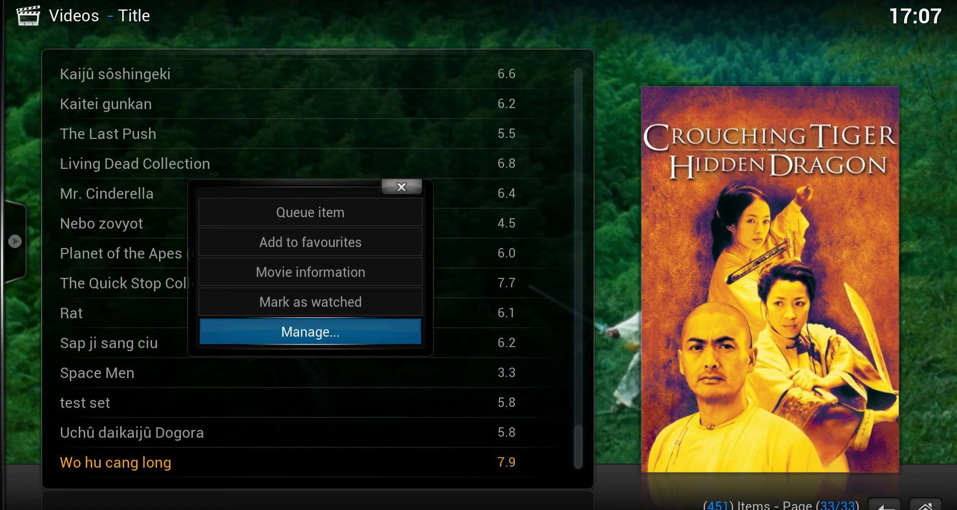
key(Return)
key(Up)
key(Up)
key(Return)
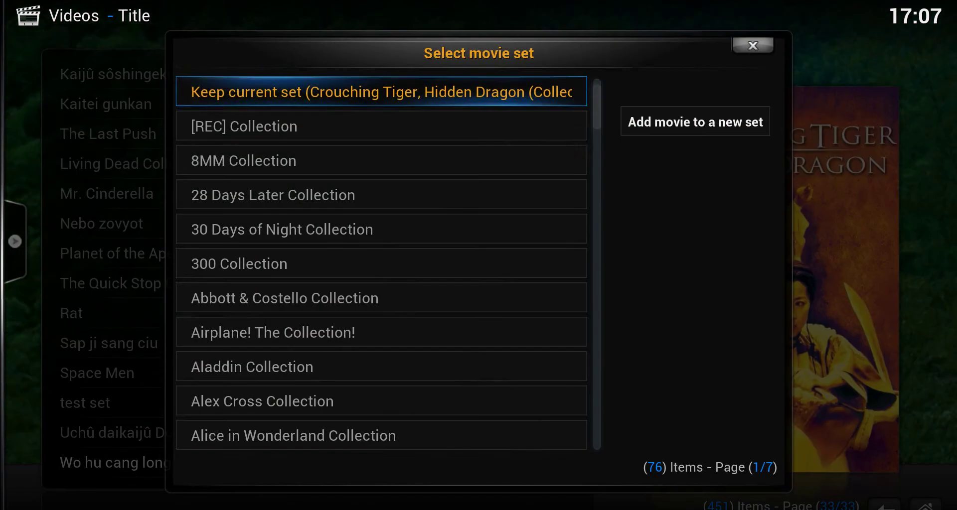
key(Up)
key(Up)
key(Up)
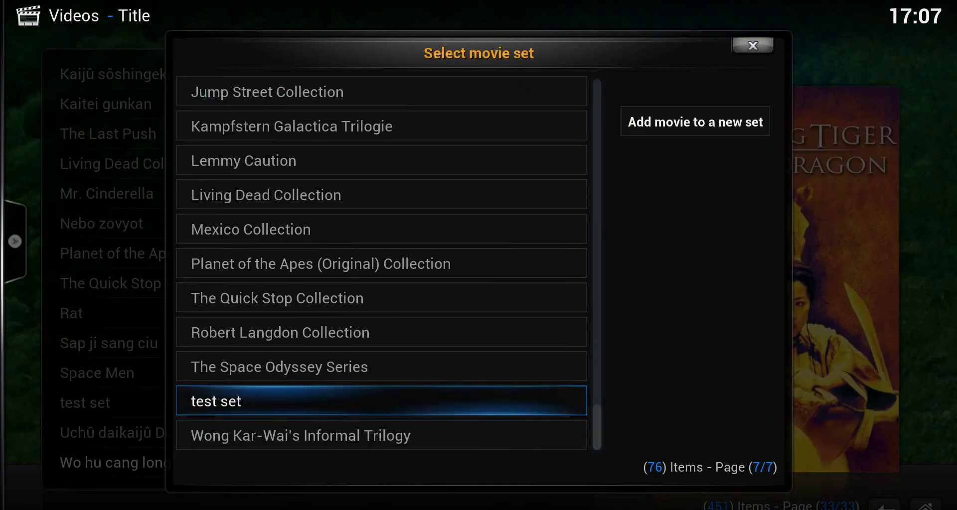
key(Return)
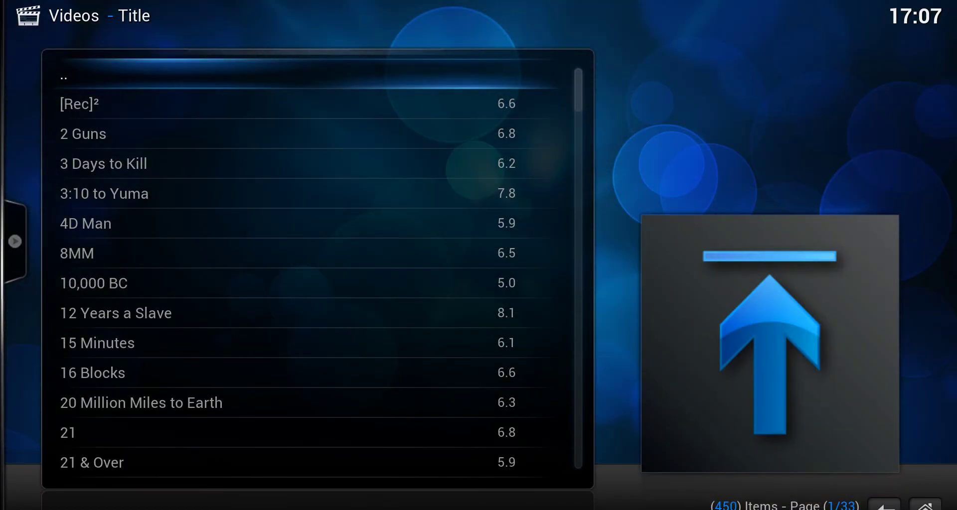
key(Up)
key(Down)
Open test set and browse its three films.
key(Up)
key(Up)
key(Return)
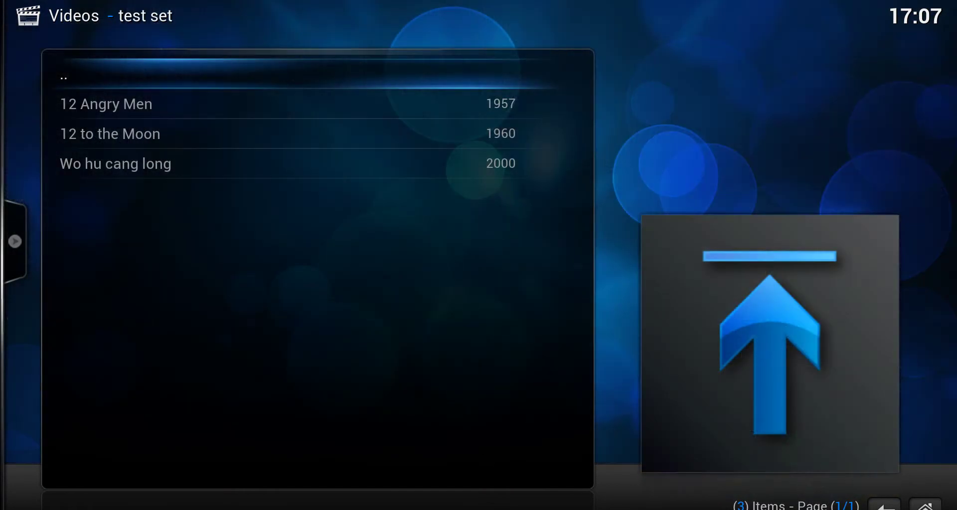
key(Down)
key(Down)
key(Down)
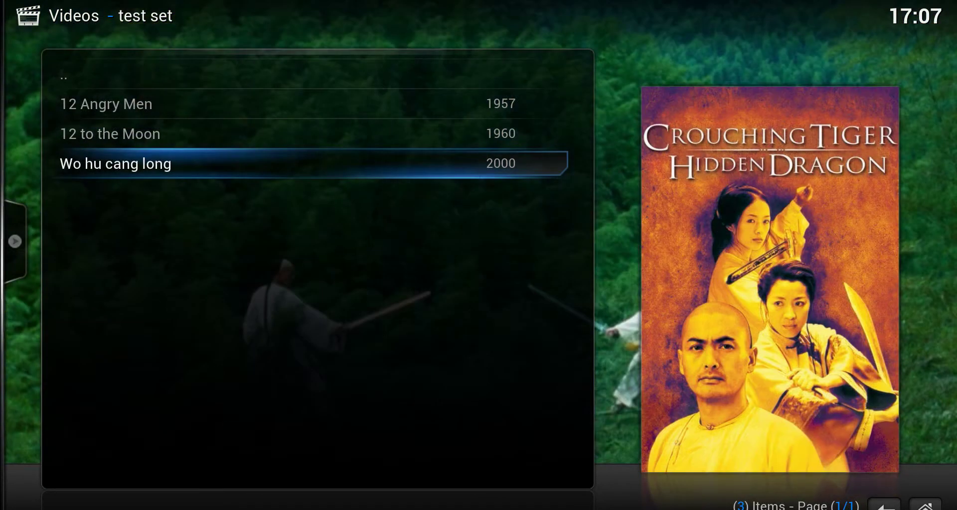
key(Down)
key(Up)
Switch test set's view to Thumbnail and go back to the title list.
key(Left)
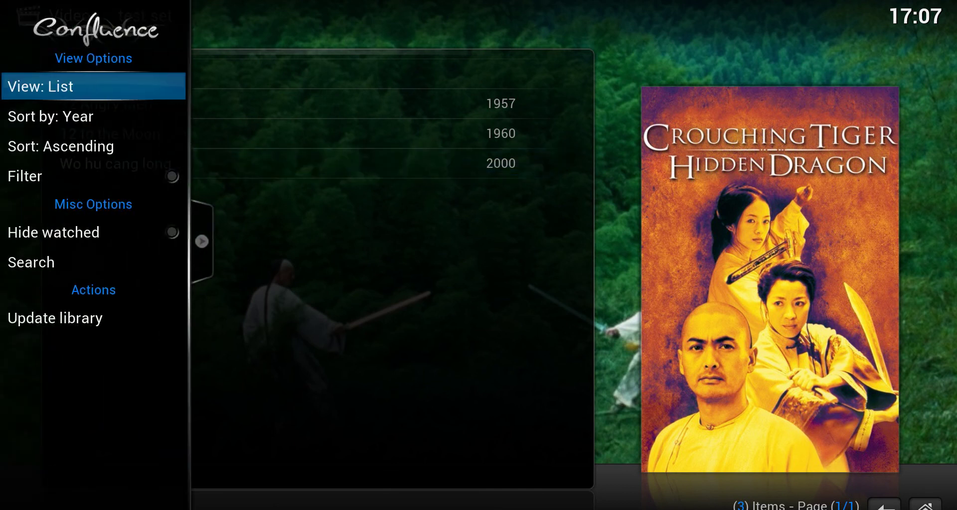
key(Return)
key(Return)
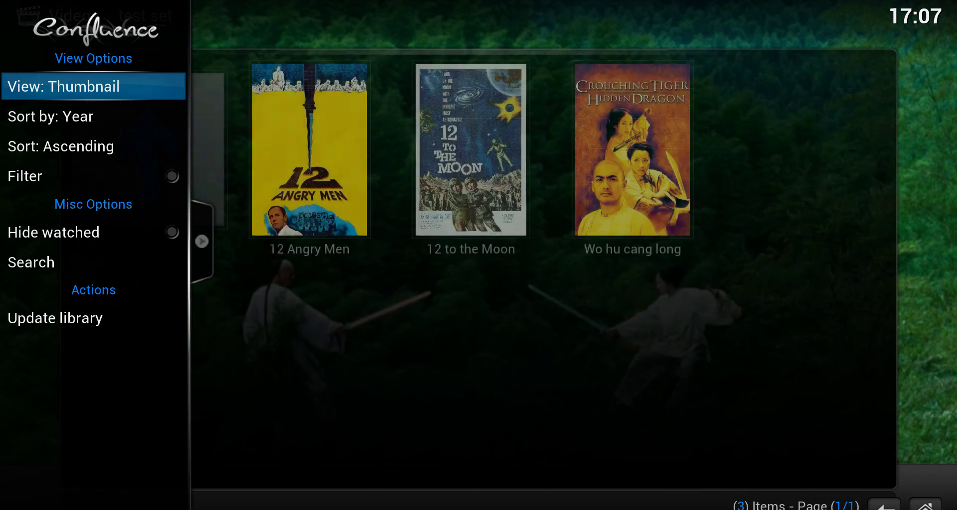
key(Right)
key(Left)
key(Left)
key(Left)
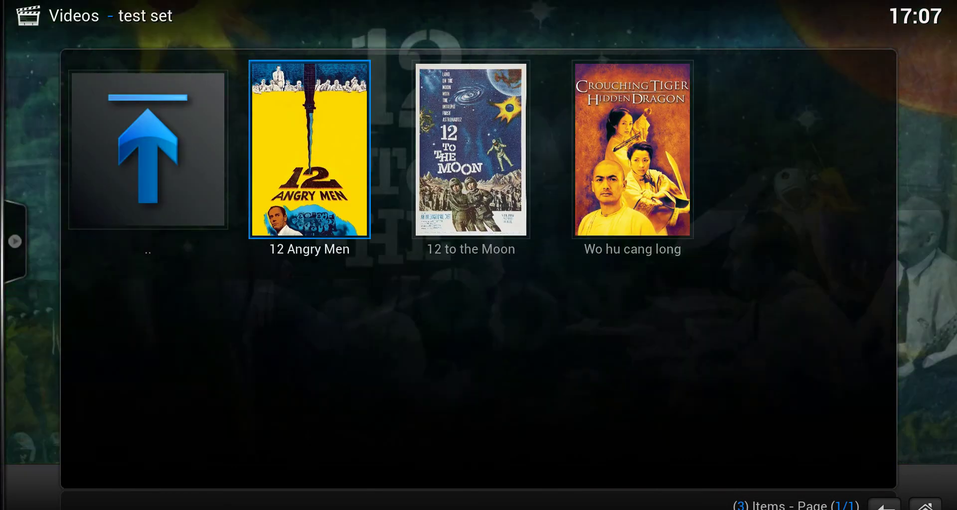
key(Return)
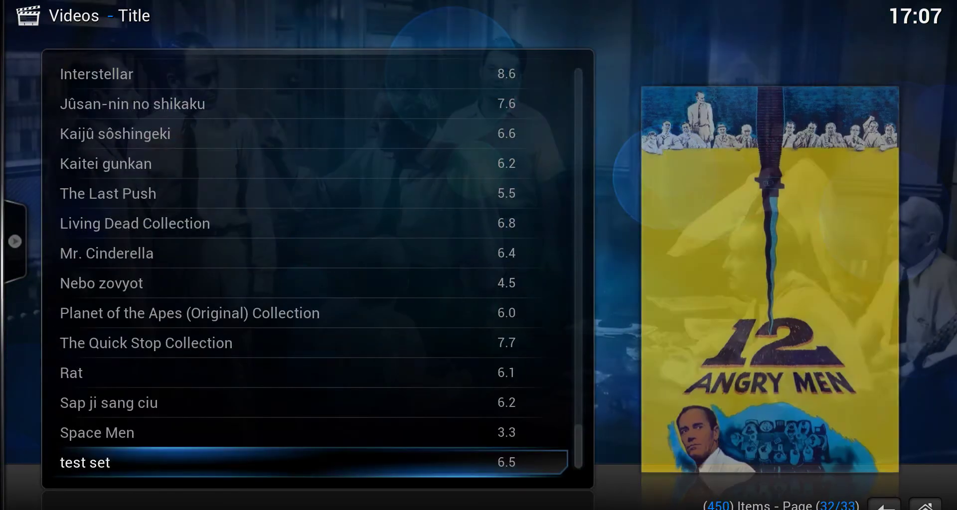
Leave the title list and open Movies > Sets from the home screen.
key(Up)
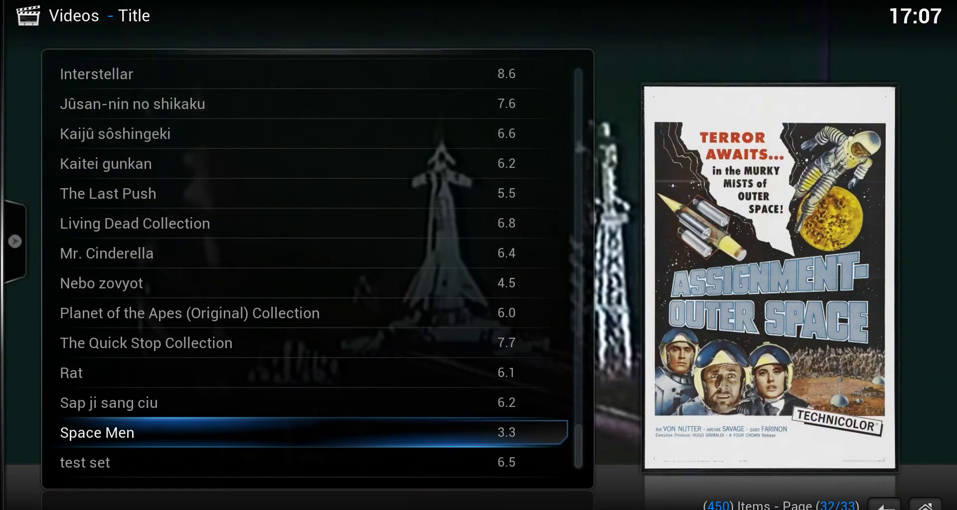
key(Down)
key(Down)
key(Down)
key(Down)
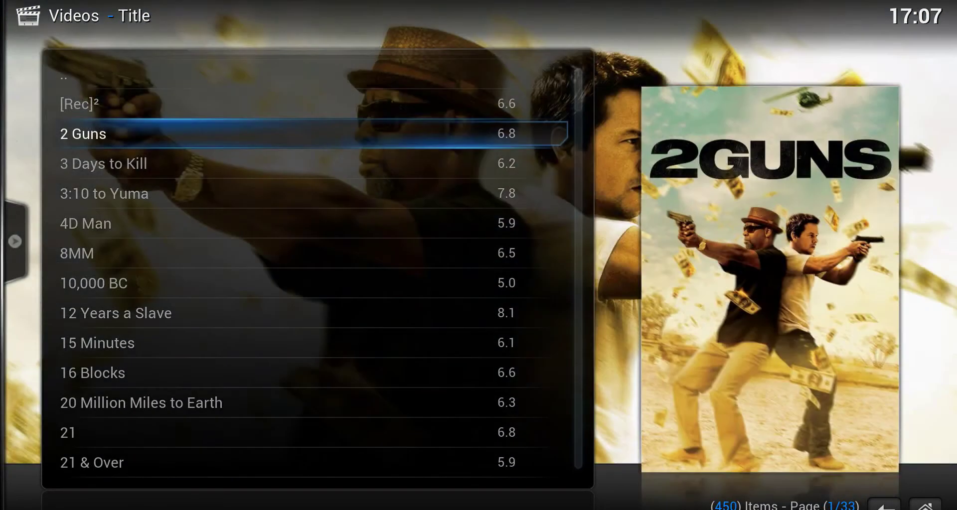
key(Up)
key(Up)
key(Return)
key(BackSpace)
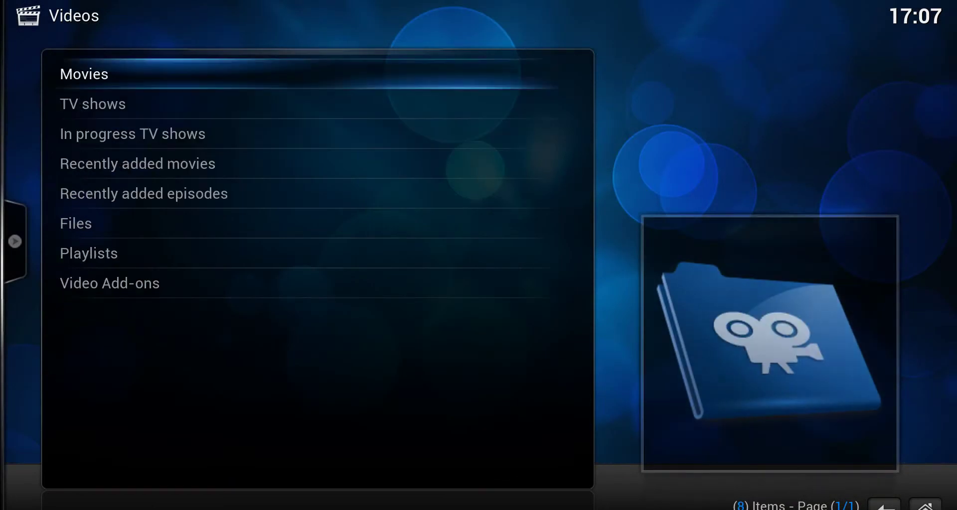
key(BackSpace)
key(Right)
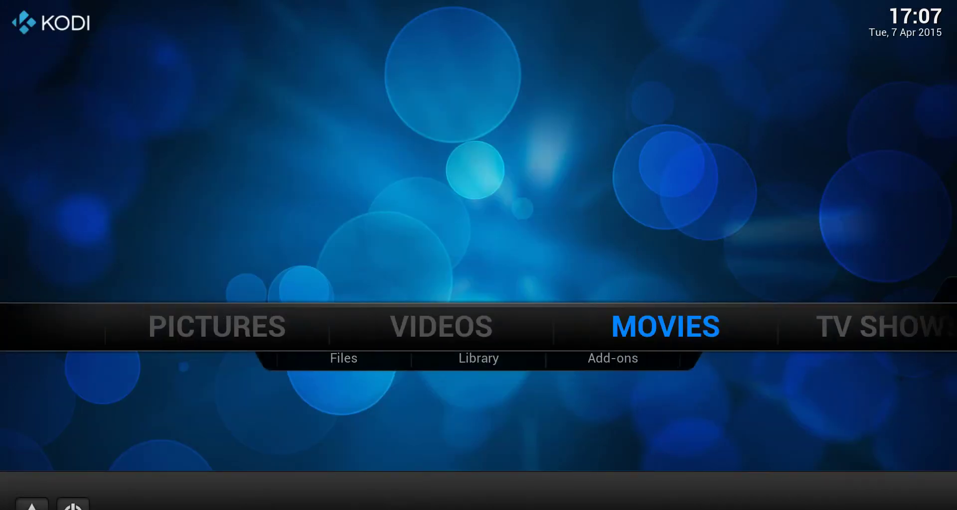
key(Down)
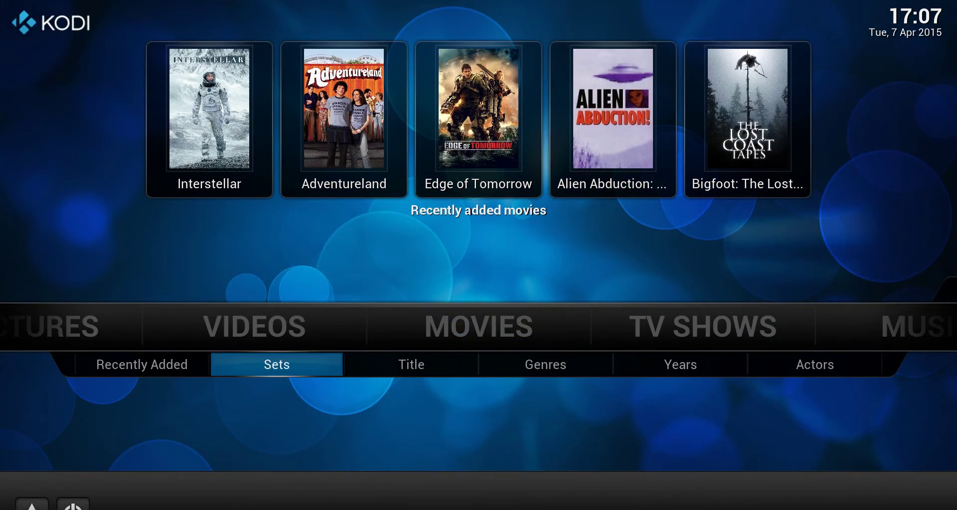
key(Return)
Open 300 Collection, check 300 and 300: Rise of an Empire, and return to Sets.
key(Down)
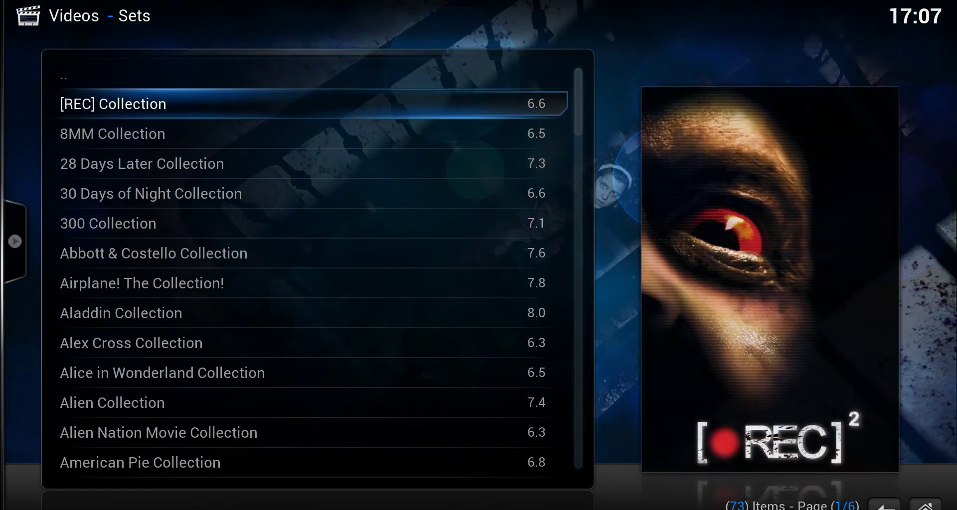
key(Down)
key(Down)
key(Down)
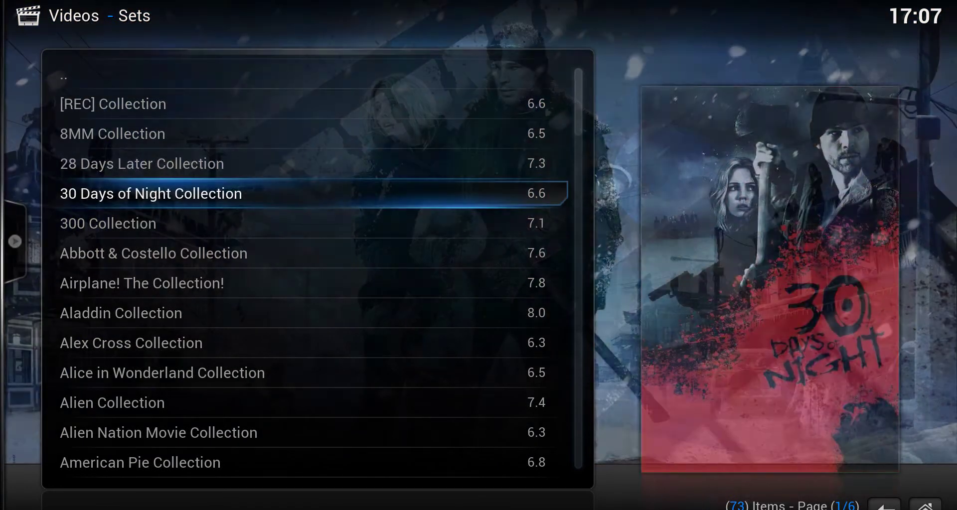
key(Return)
key(Down)
key(Down)
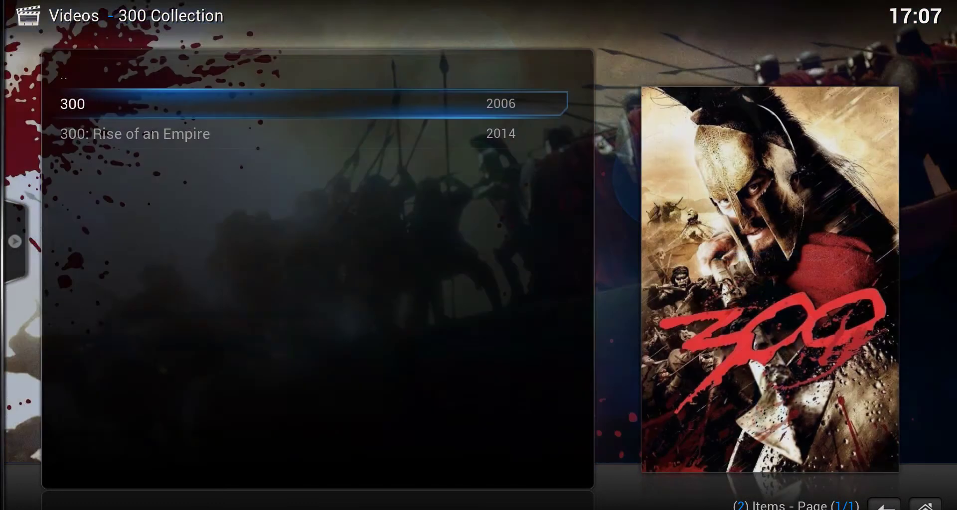
key(Up)
key(Up)
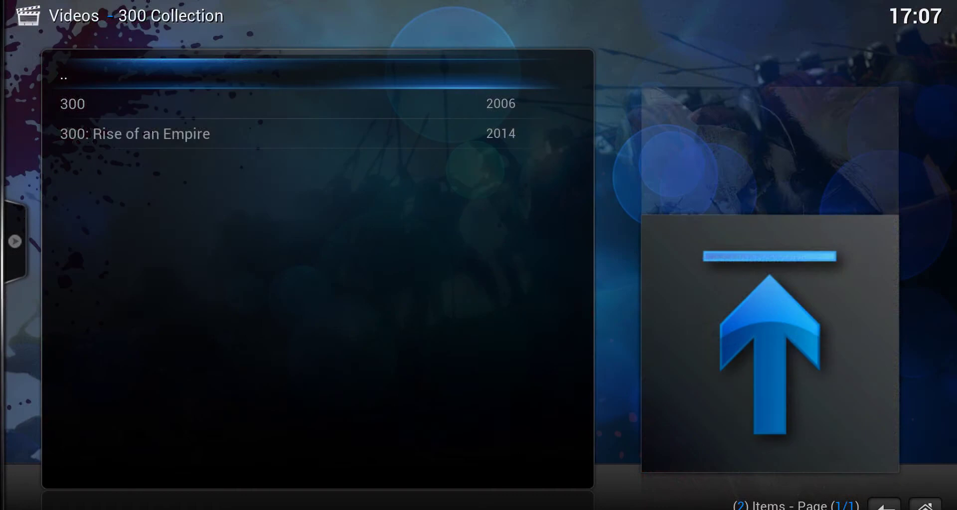
key(Return)
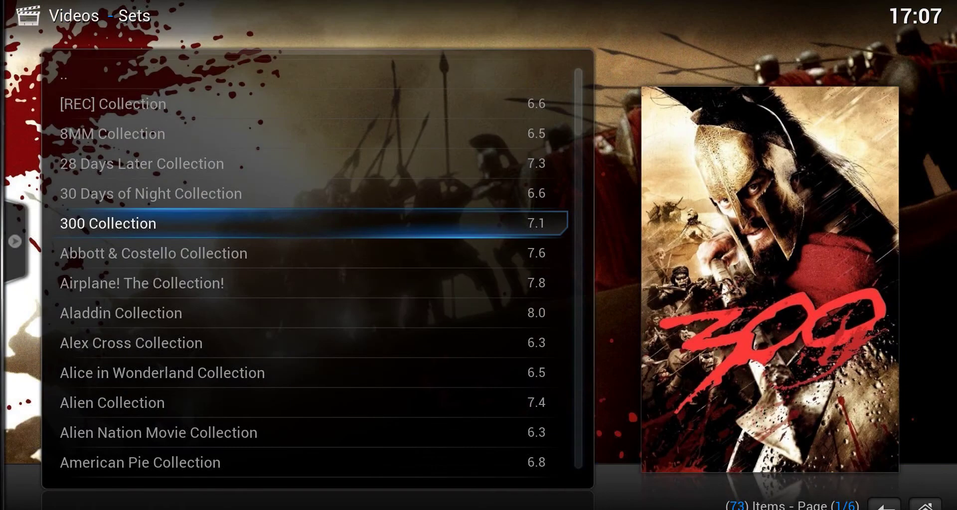
key(Up)
key(Up)
key(Up)
key(Up)
key(Up)
key(Up)
key(Up)
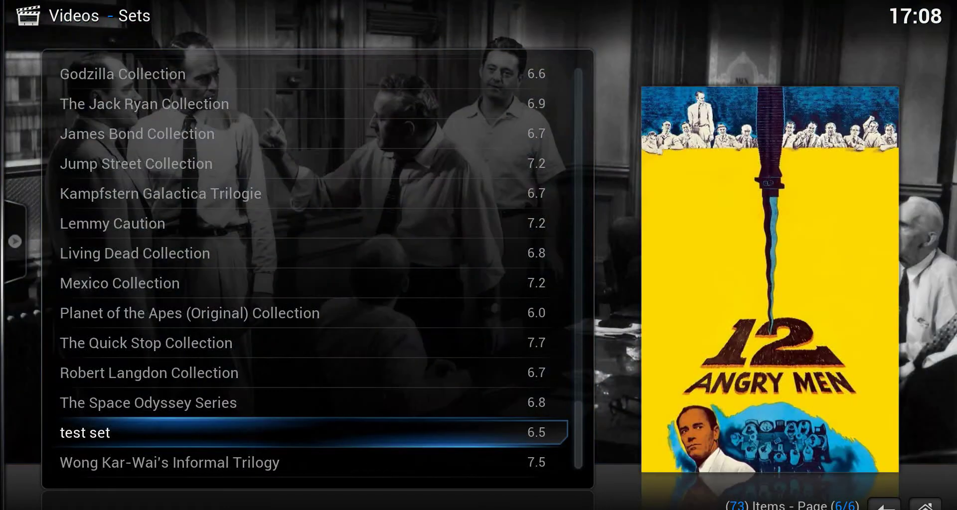
Switch test set's view through Big list to Thumbnail, then go back to the Sets list.
key(Return)
key(Down)
key(Down)
key(Left)
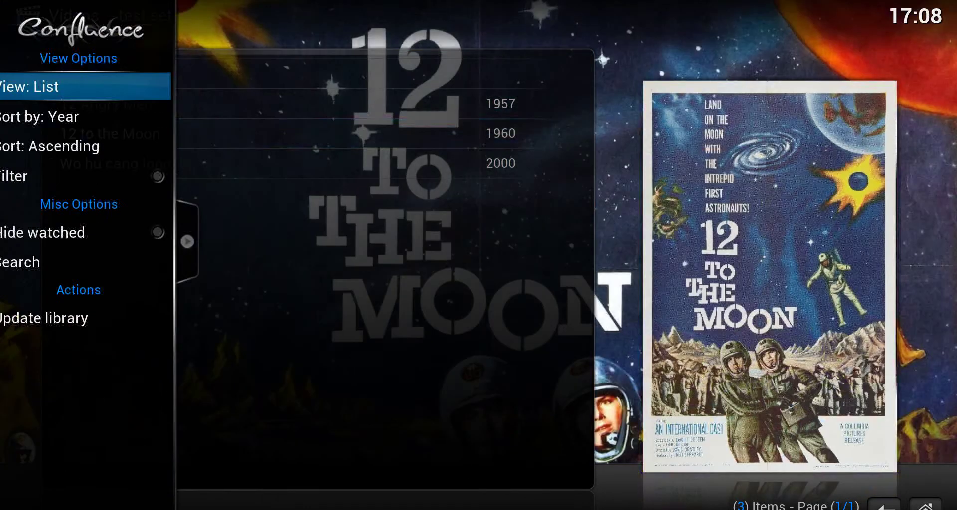
key(Return)
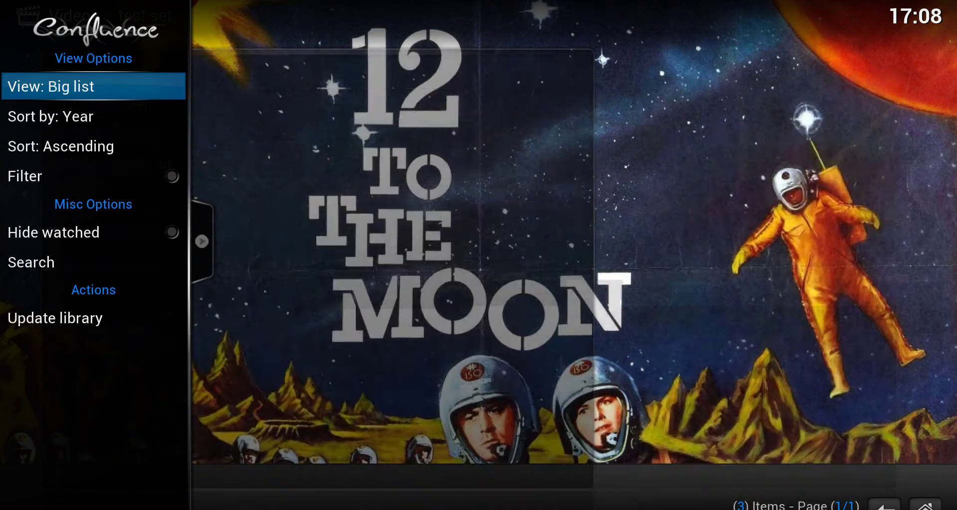
key(Return)
key(Return)
key(Return)
key(Return)
key(Return)
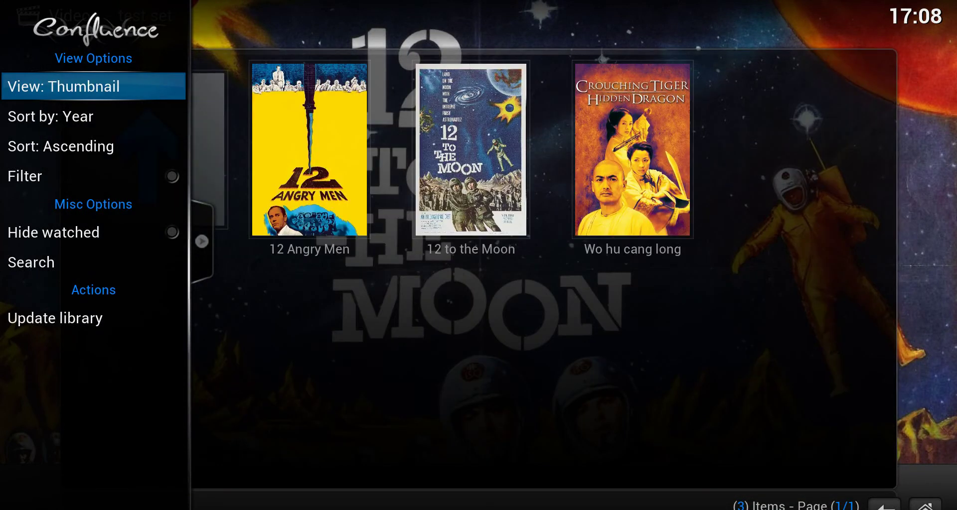
key(Right)
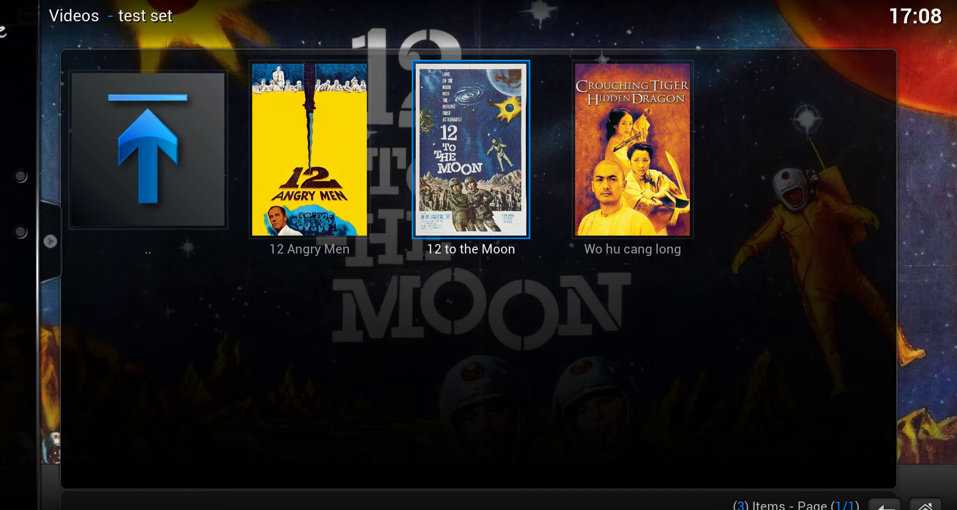
key(Left)
key(Left)
key(Return)
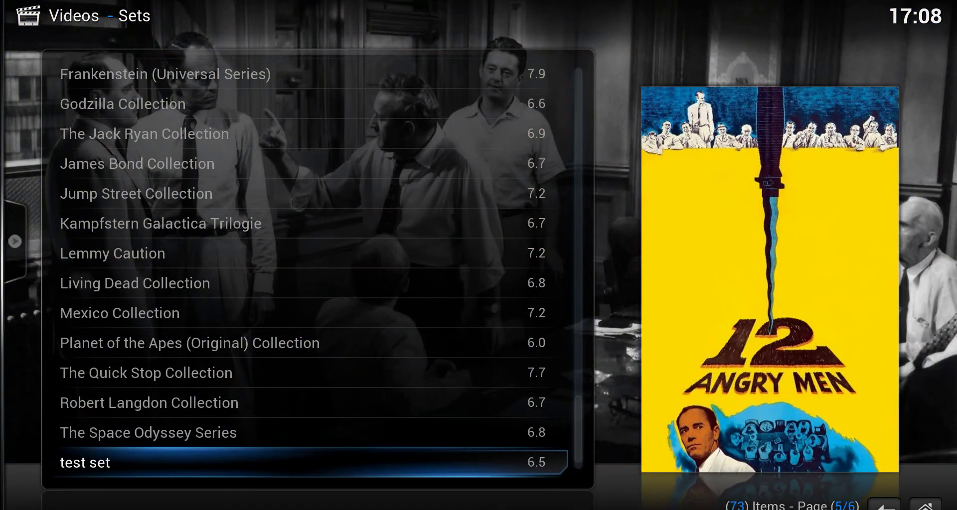
From Home, reopen Sets > test set to confirm the Thumbnail view persists.
key(Escape)
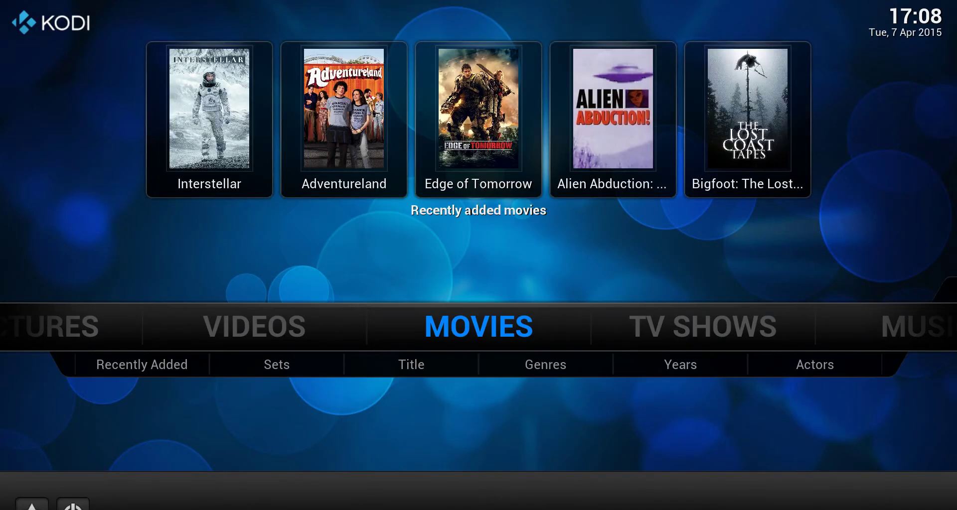
key(Return)
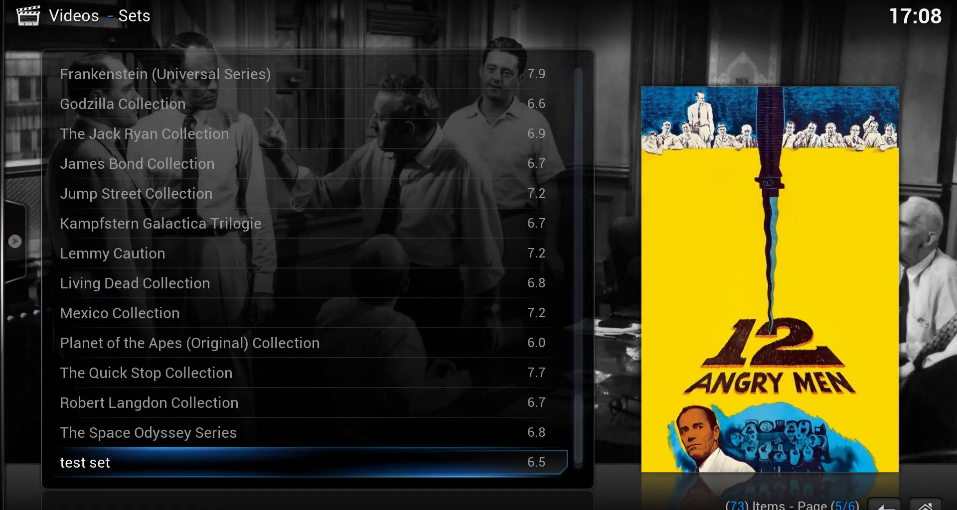
key(Return)
key(Left)
key(Left)
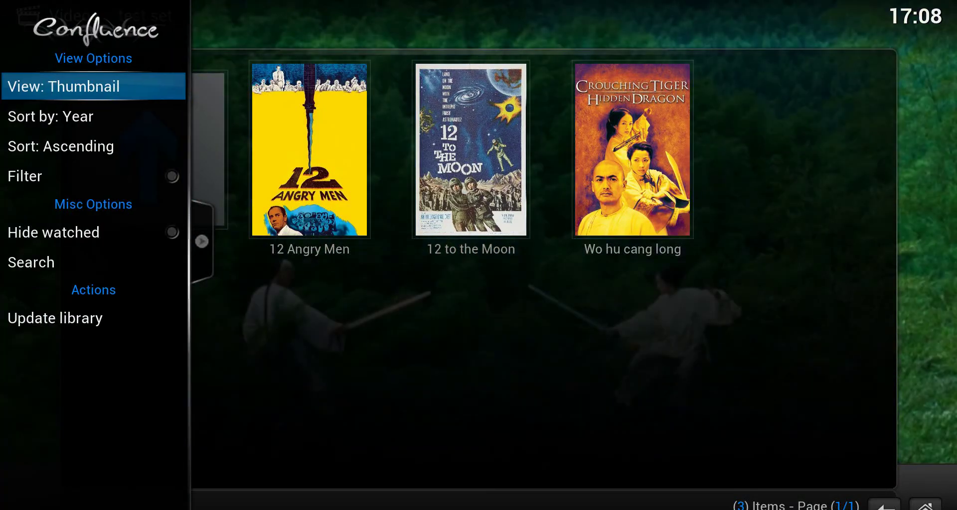
key(Right)
key(Left)
key(Left)
key(Left)
key(Return)
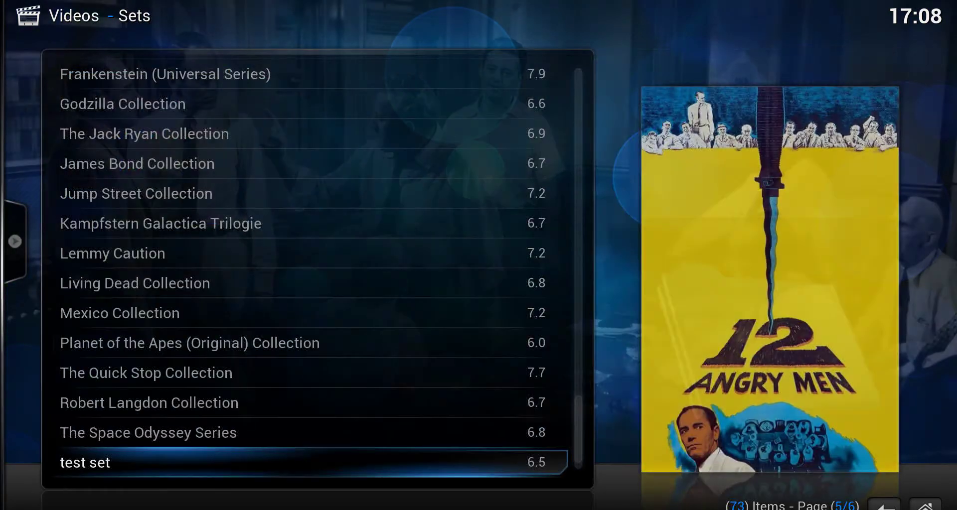